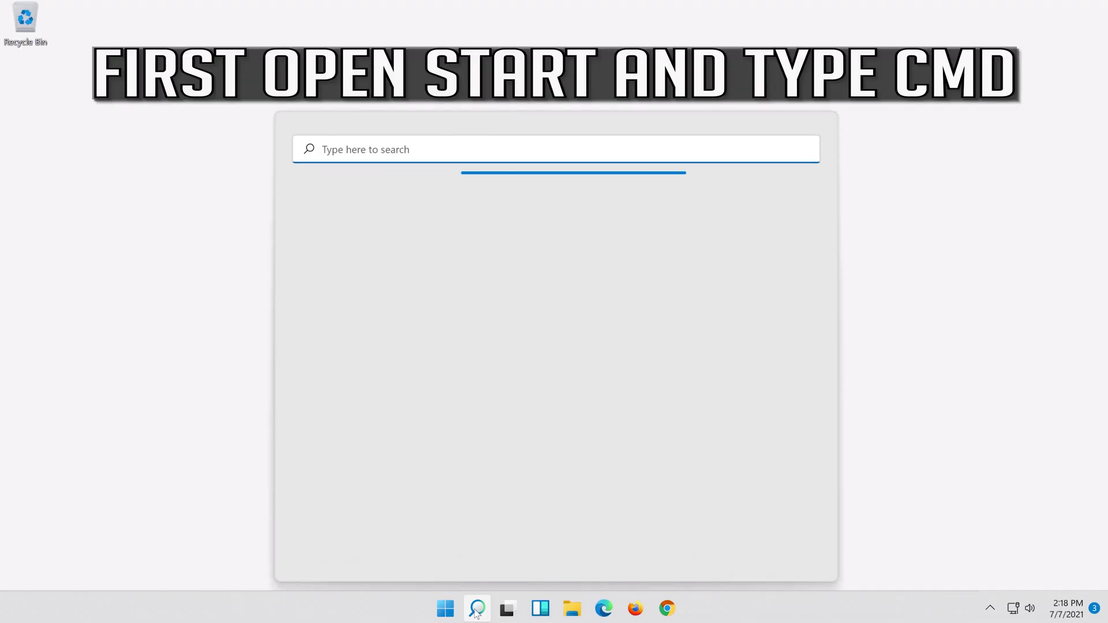
Step: Search 'cmd', run Command Prompt as administrator and approve the User Account Control prompt
type("cmd")
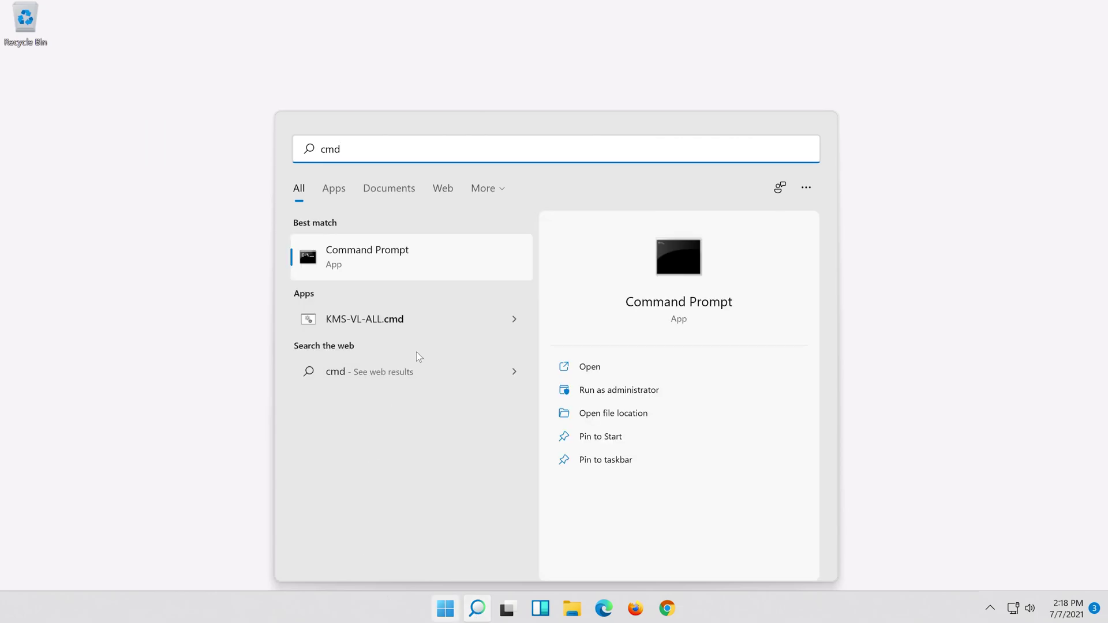
right_click(457, 258)
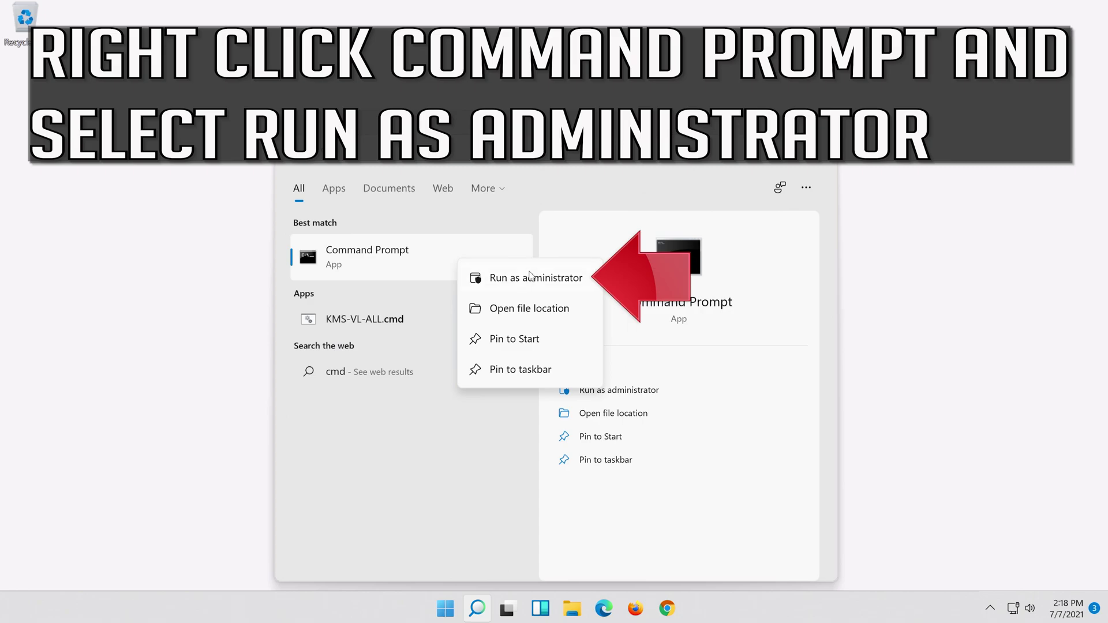
left_click(549, 280)
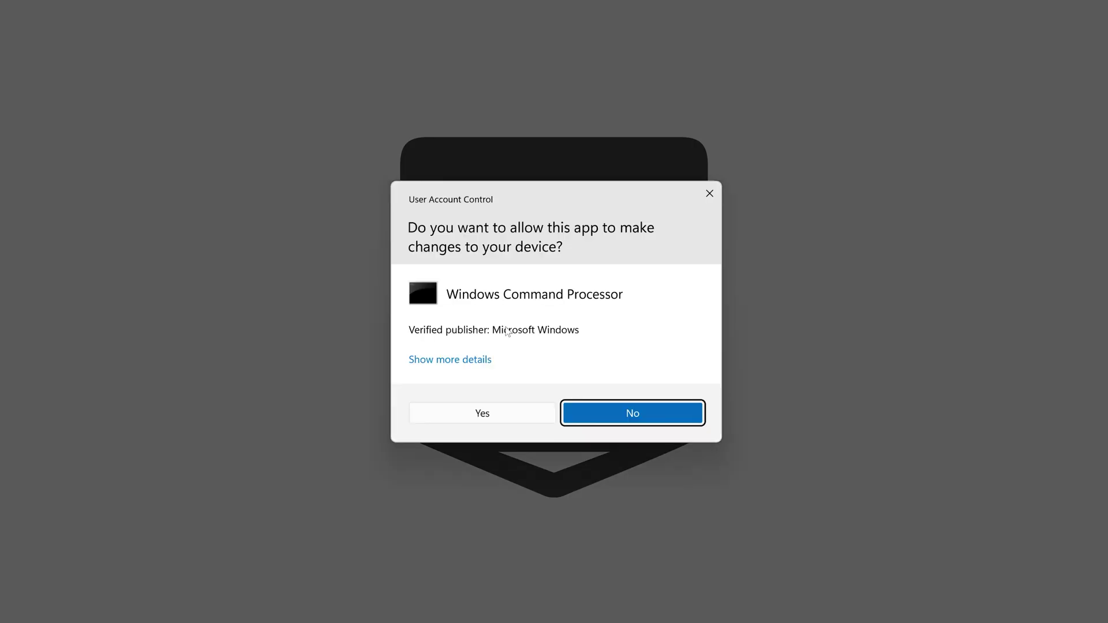
left_click(493, 409)
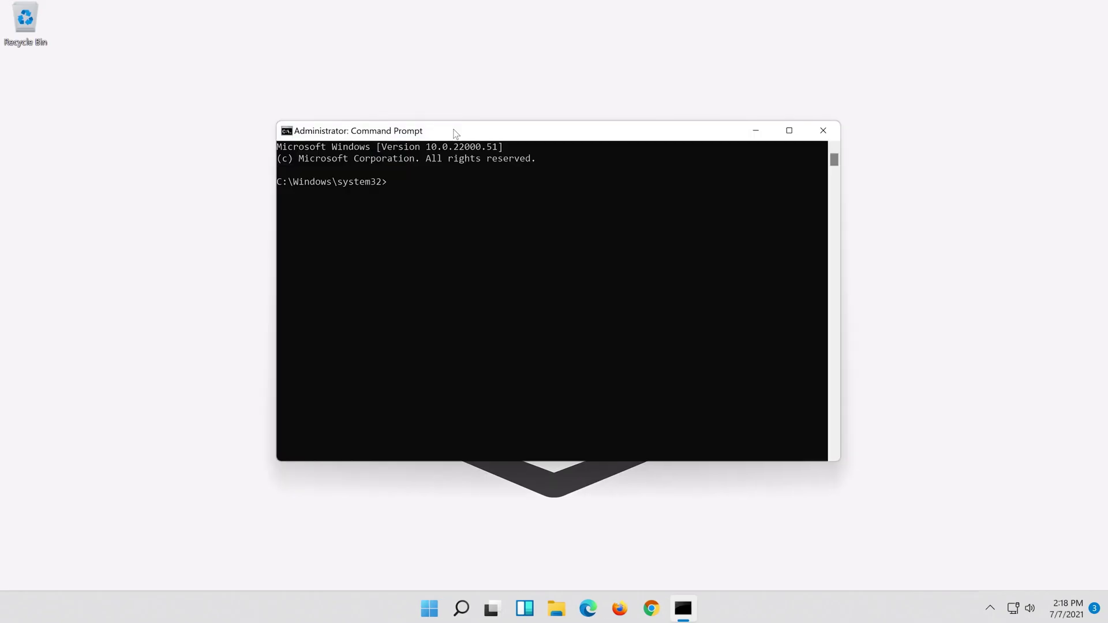
Step: Run 'netsh int ip reset c:\resetlog.txt' in the elevated Command Prompt
type("n")
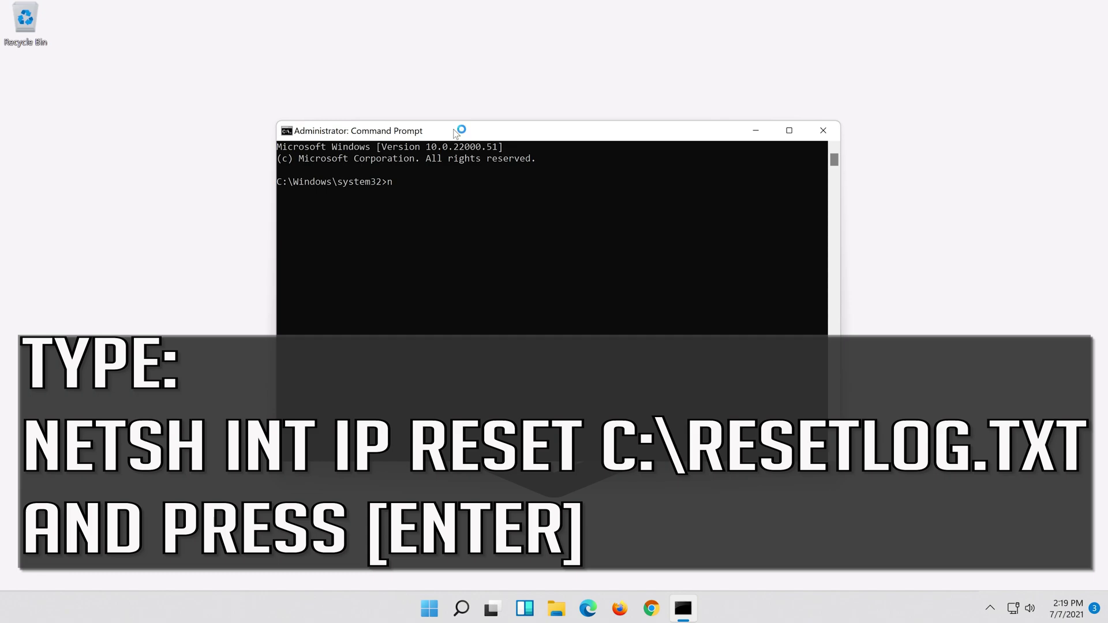
type("etsh int ip reset c:\\resetlog.")
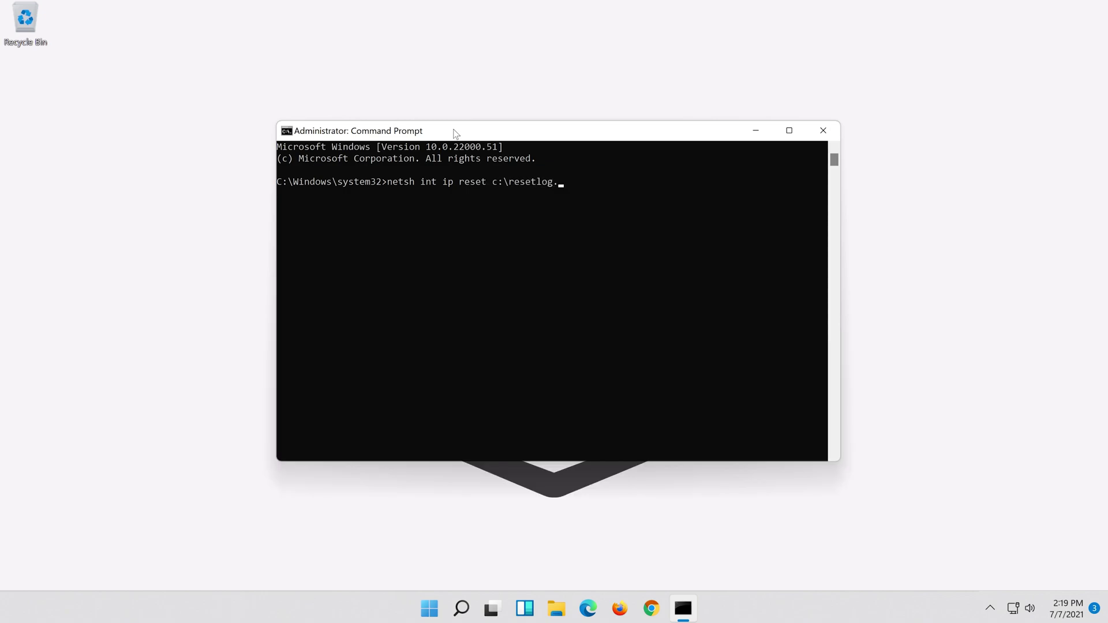
type("txt")
key("Return")
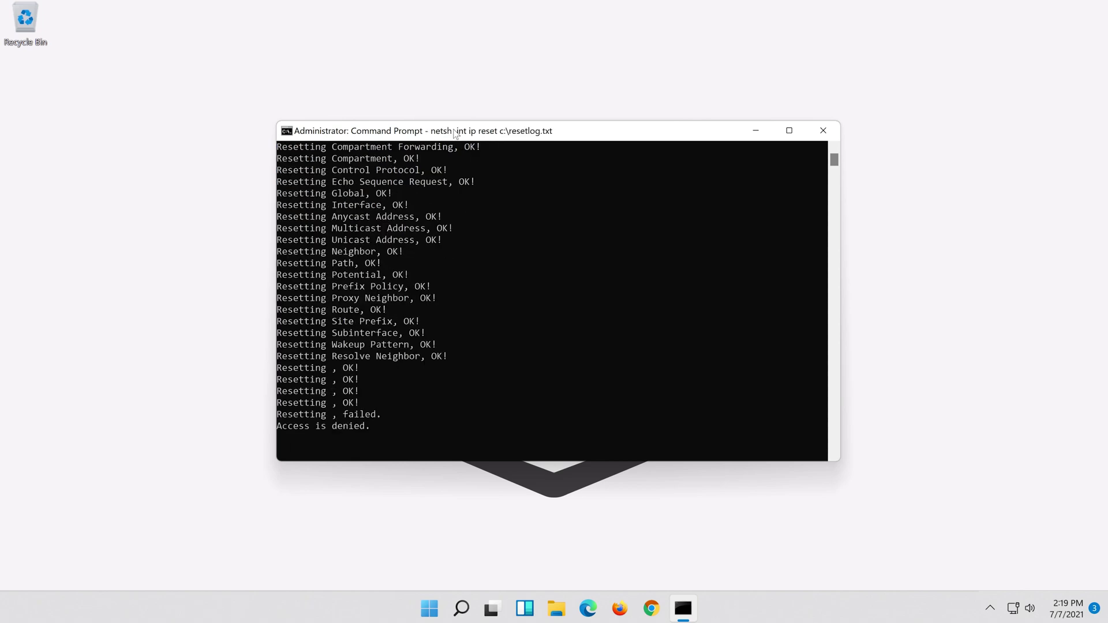
Step: Run 'netsh winsock reset' in the elevated Command Prompt
type("n")
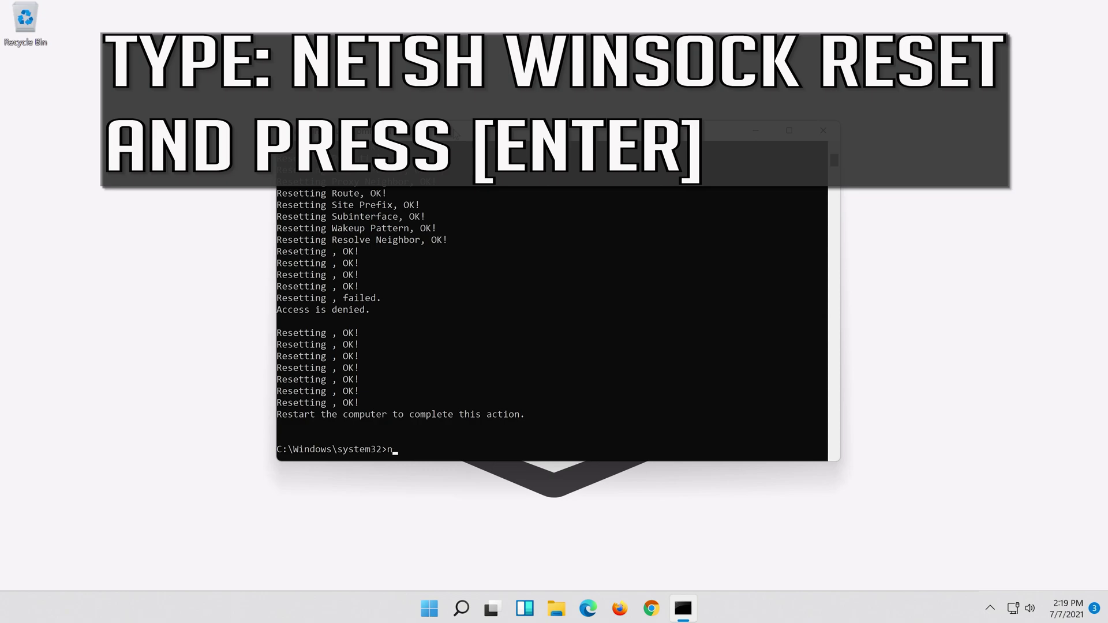
type("etsh winsock reset")
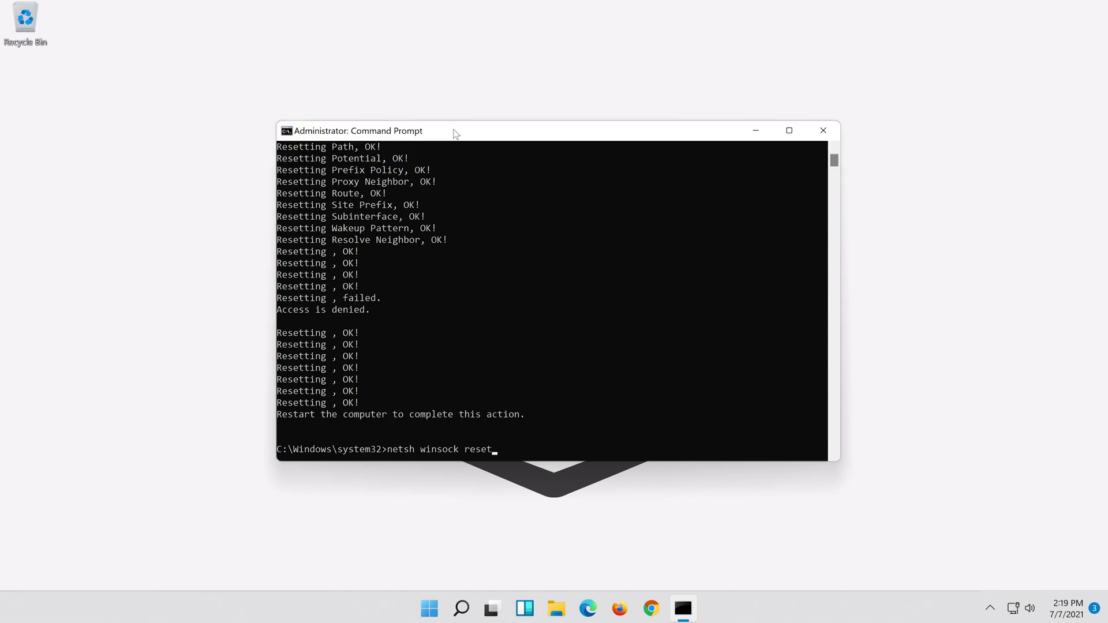
key("Return")
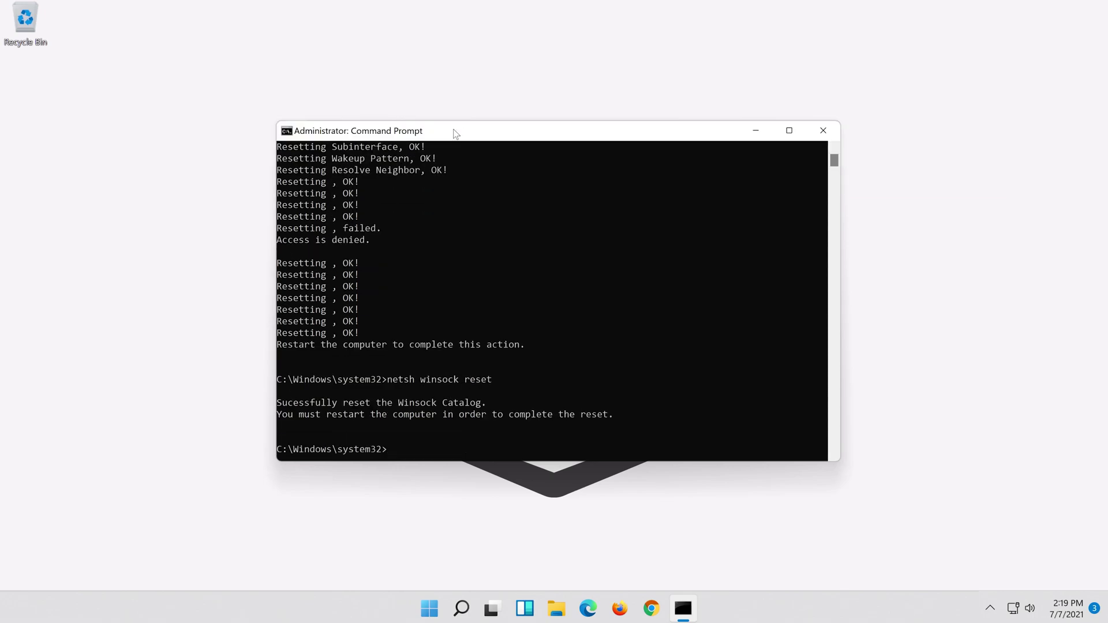
Step: Run 'ipconfig /flushdns' to clear the DNS cache, then exit Command Prompt
type("ipconfig ")
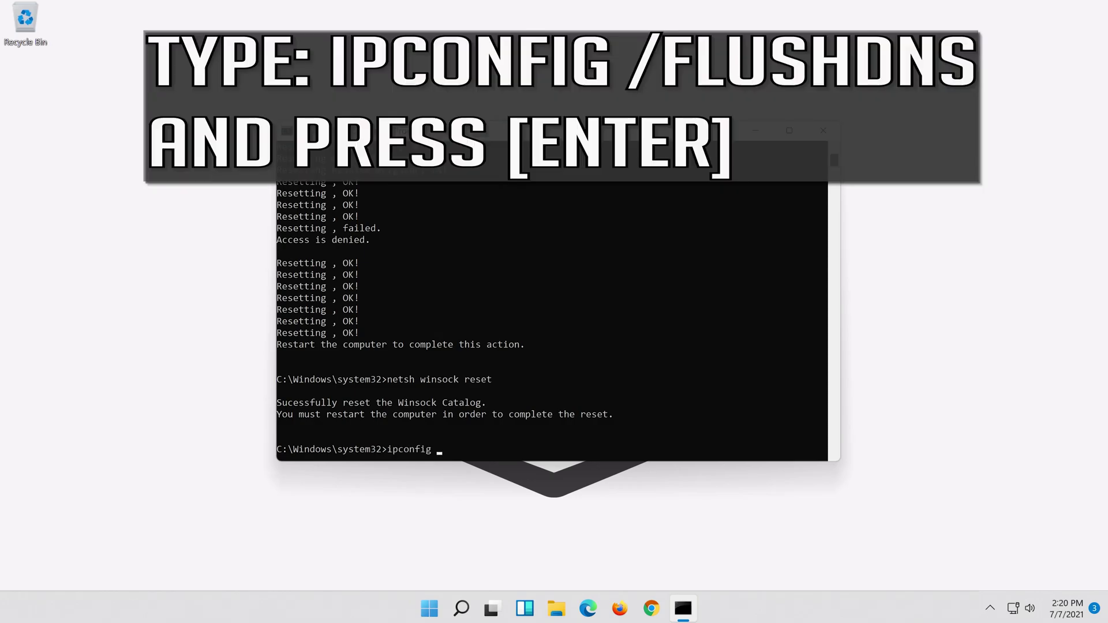
type("/flushdns")
key("Return")
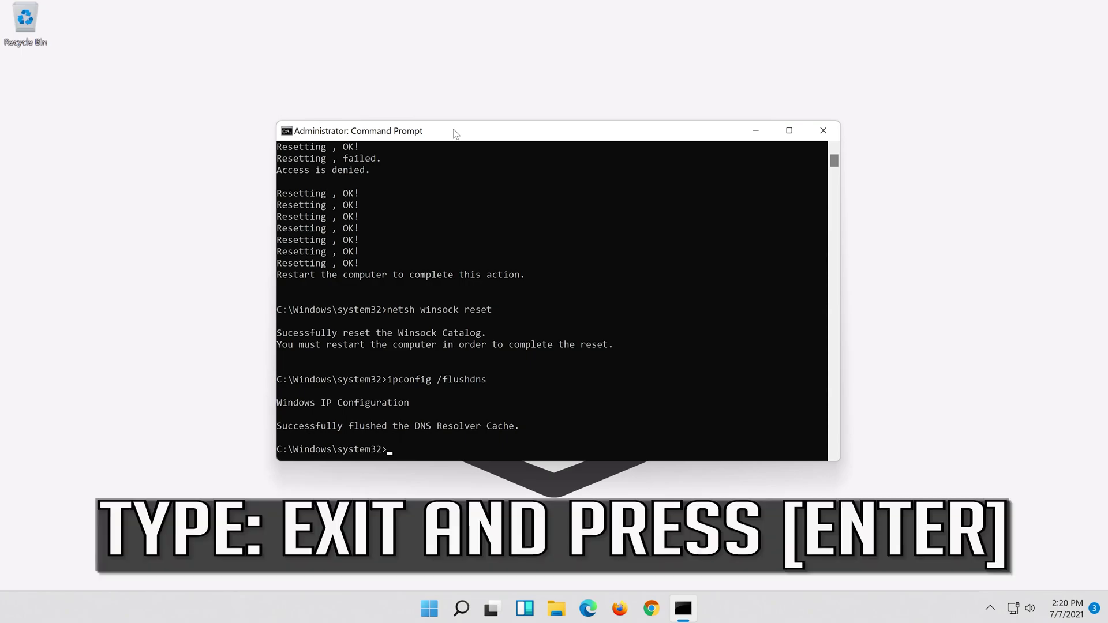
type("exit")
key("Return")
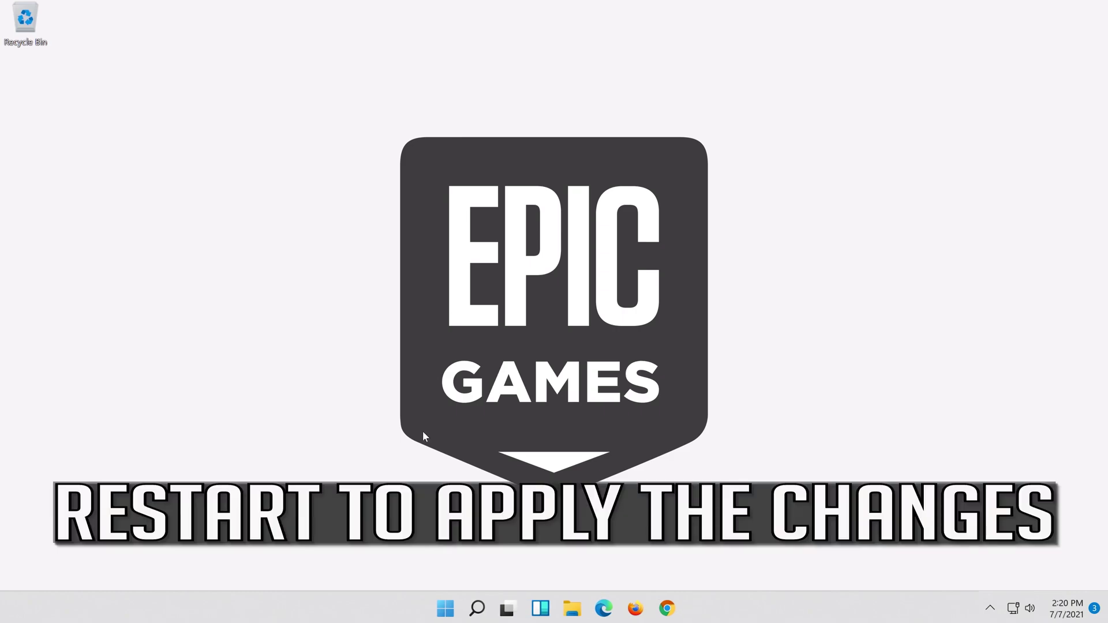
Step: Restart the PC from the Start menu's power options
left_click(453, 615)
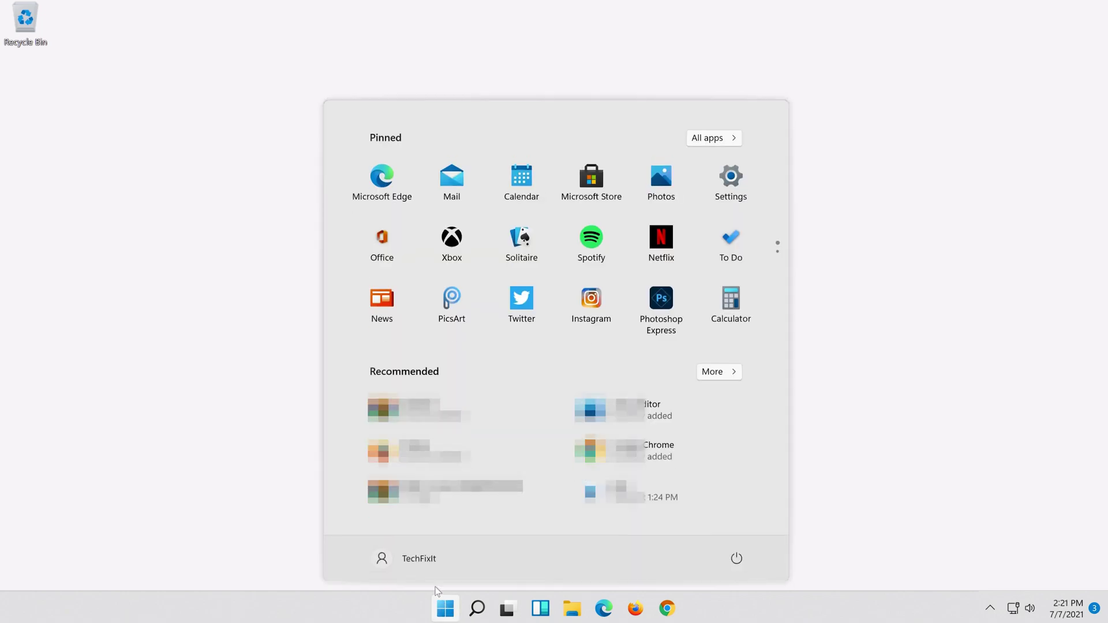
left_click(736, 558)
left_click(733, 528)
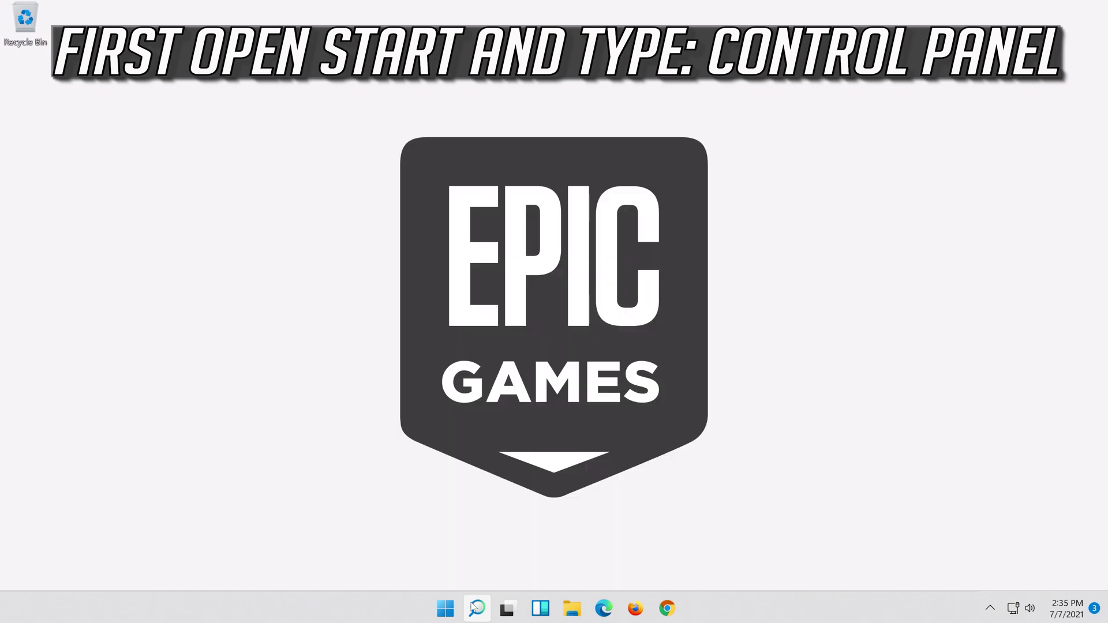
Step: Search for 'control panel' and launch the Control Panel app
left_click(475, 607)
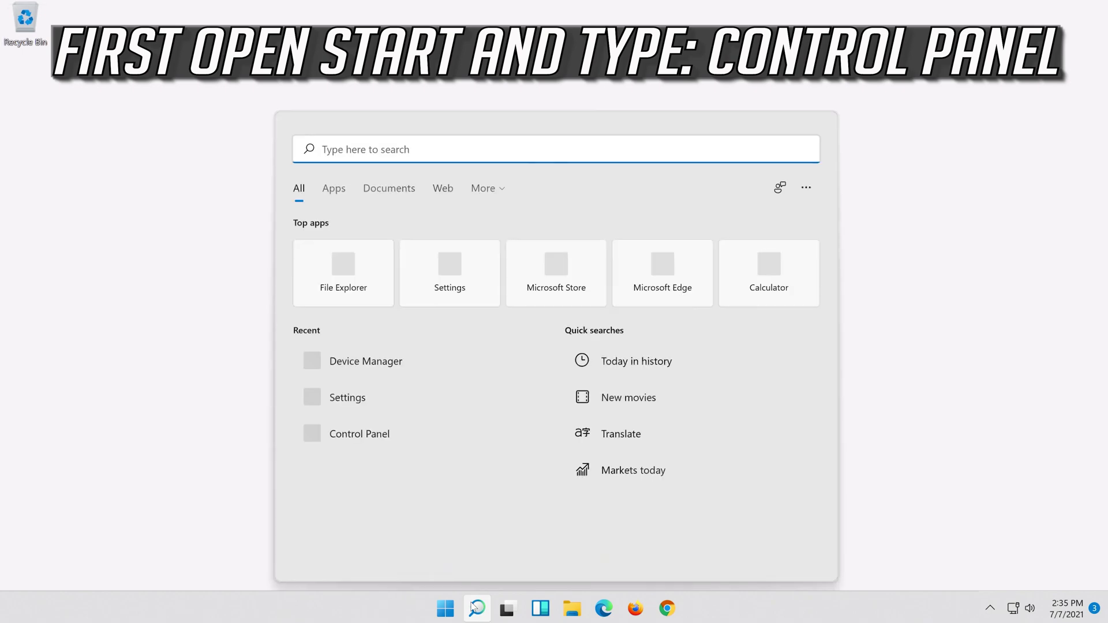
type("cont")
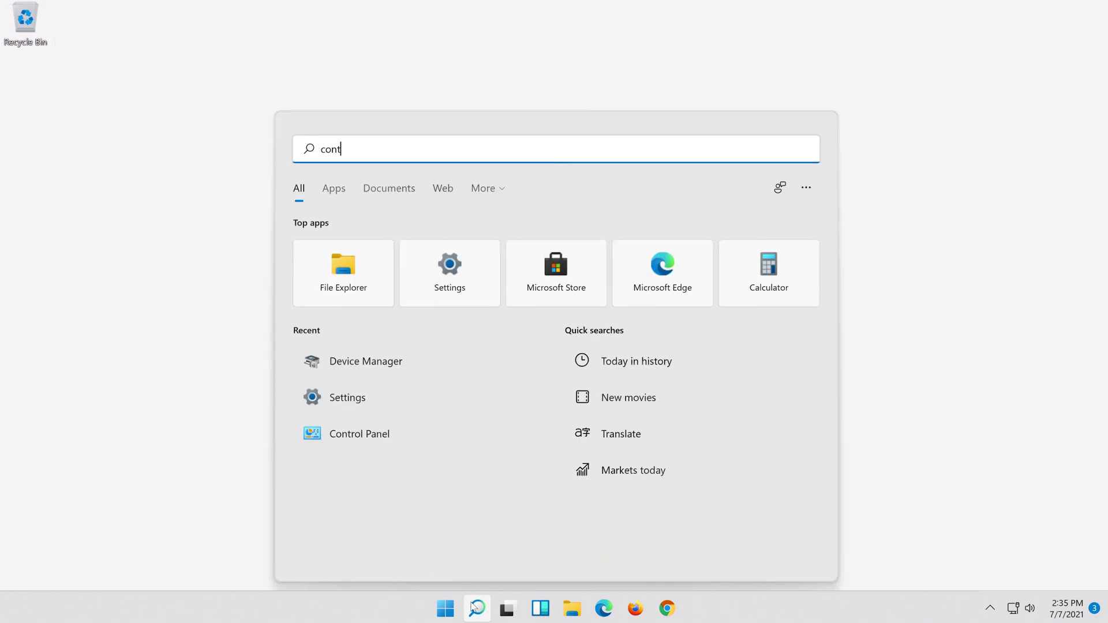
type("rol panel")
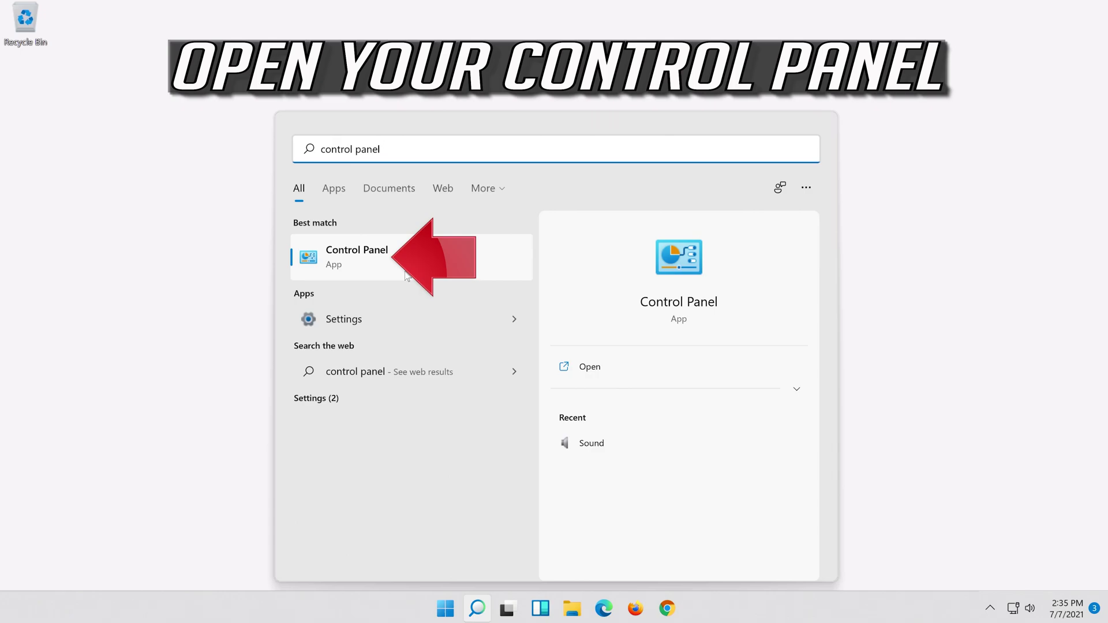
left_click(406, 275)
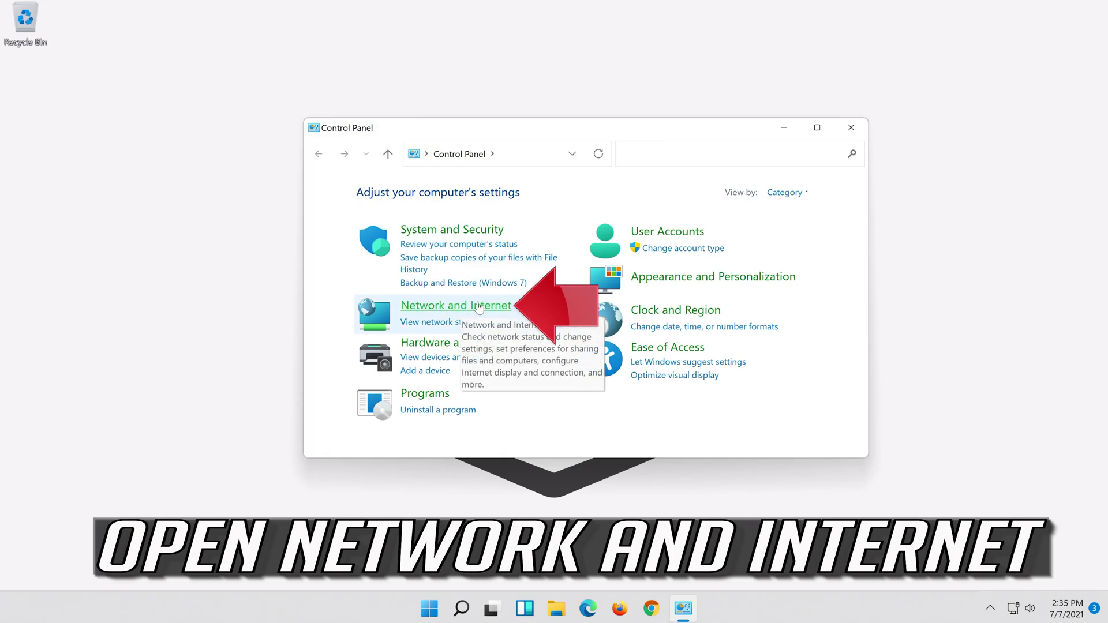
Step: Go to Network and Internet > Network and Sharing Center and open Ethernet0 Status
left_click(479, 306)
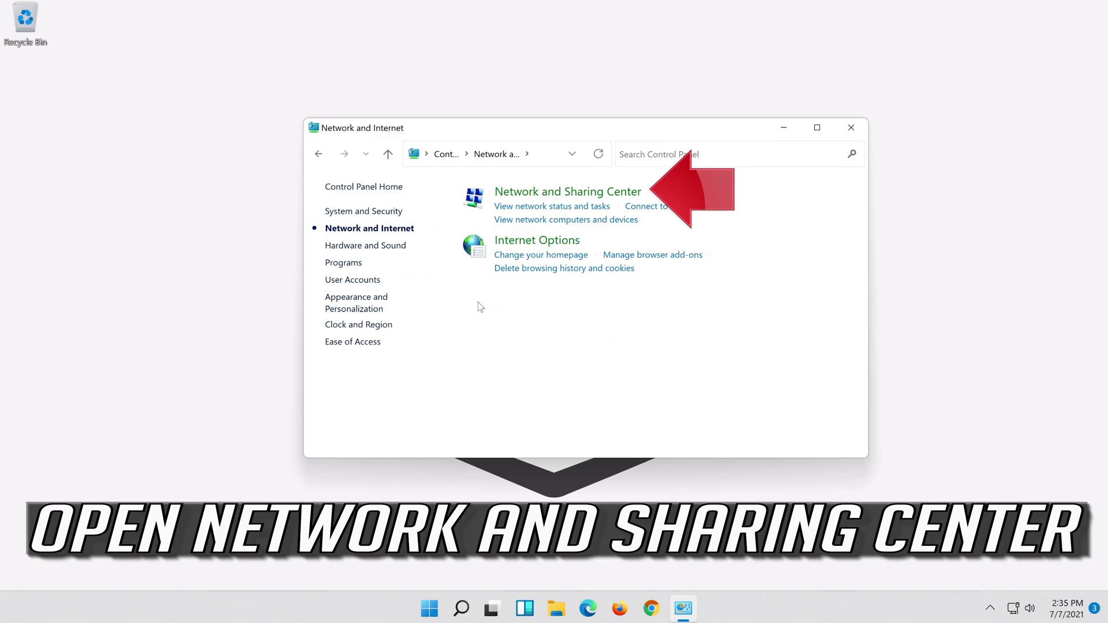
left_click(539, 189)
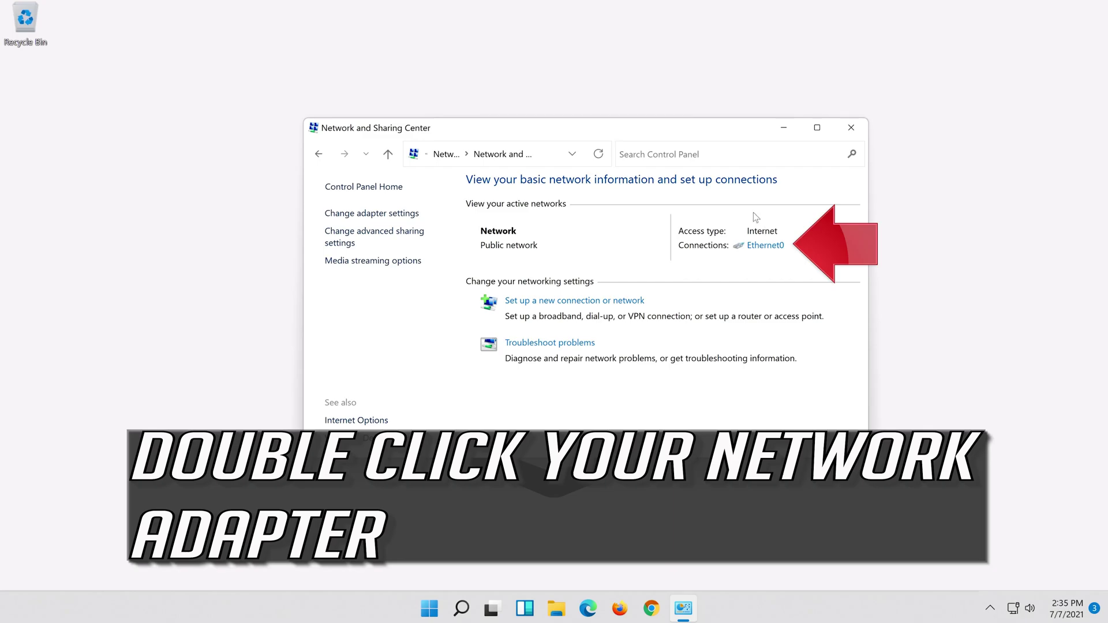
left_click(760, 249)
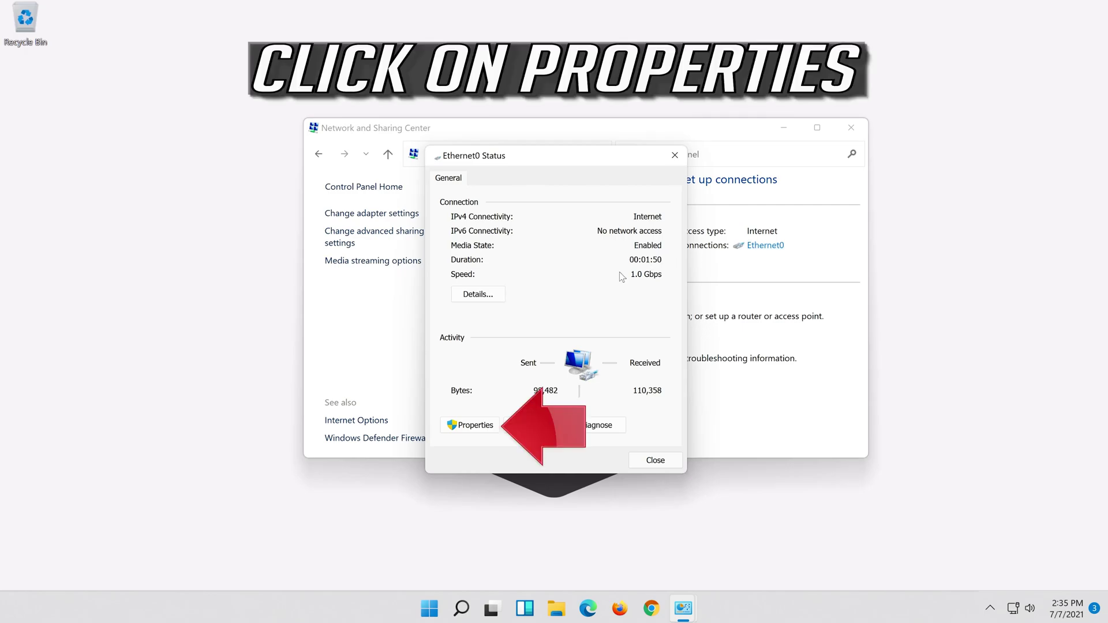
Step: Open Ethernet0 Properties, then the Internet Protocol Version 4 (TCP/IPv4) properties
left_click(472, 425)
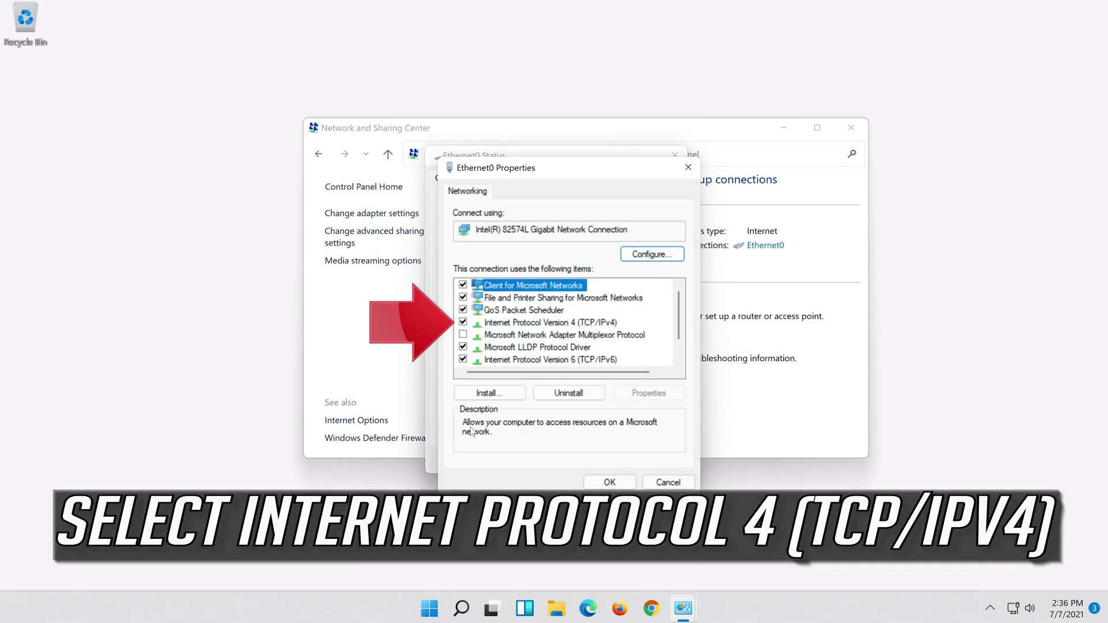
left_click(473, 324)
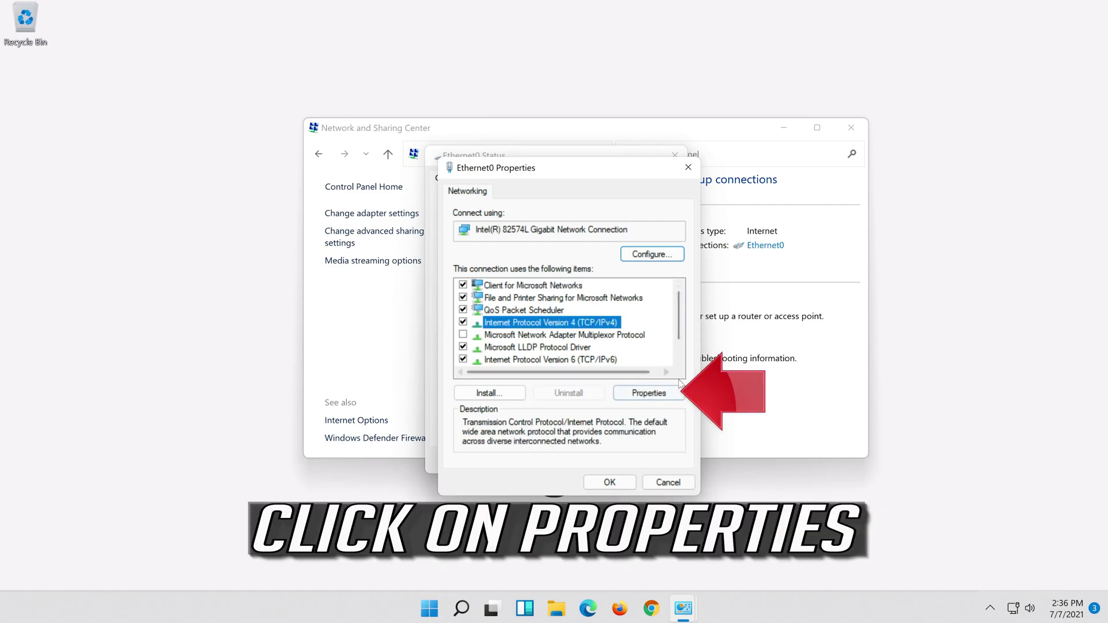
left_click(646, 394)
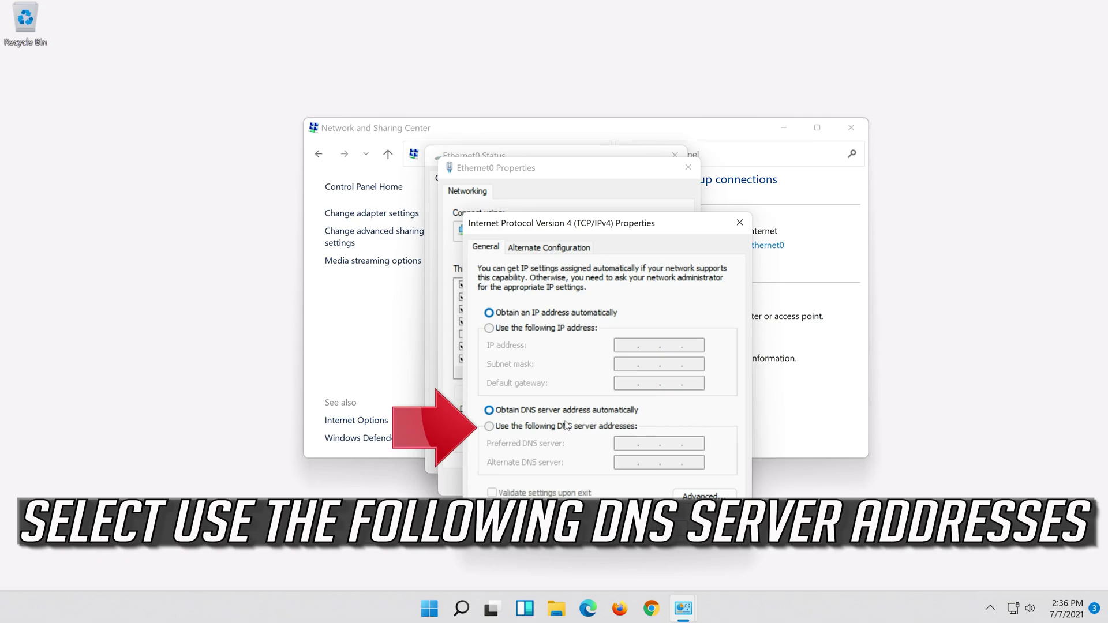
Step: Set preferred DNS server 8.8.8.8 and alternate 8.8.4.4, and confirm with OK
left_click(489, 427)
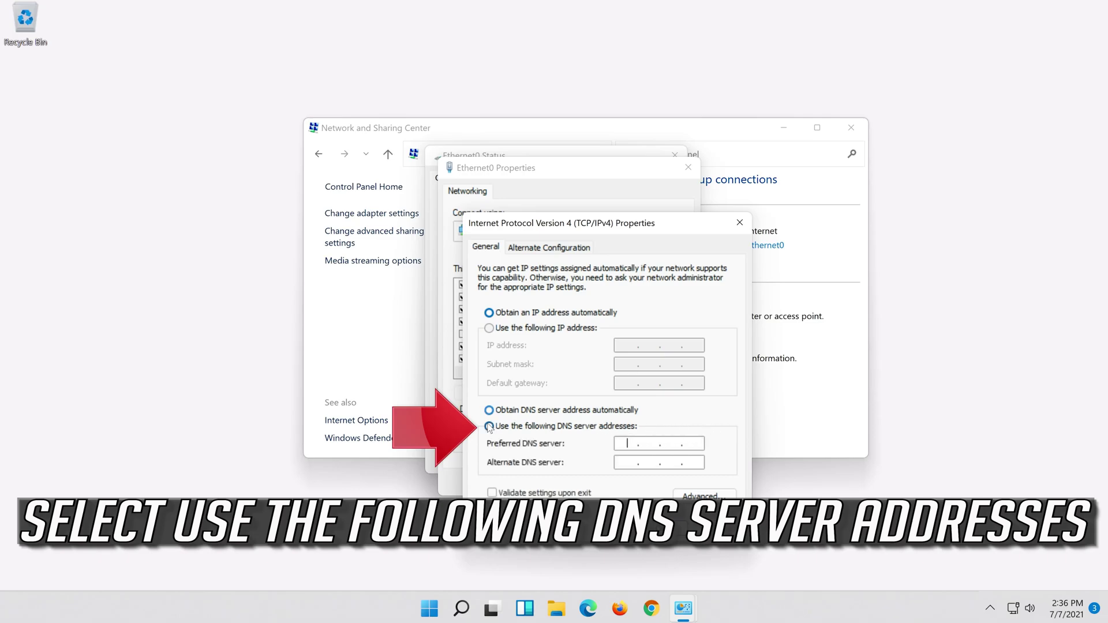
left_click(630, 443)
type("8 ")
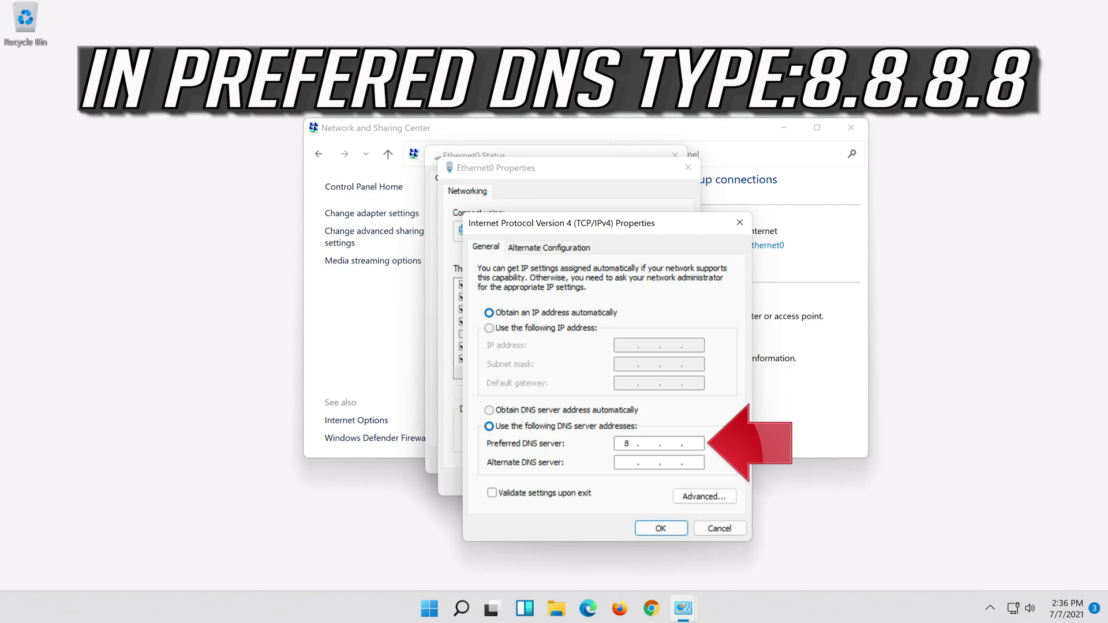
type(".8.8.8")
left_click(627, 463)
type("8.8.")
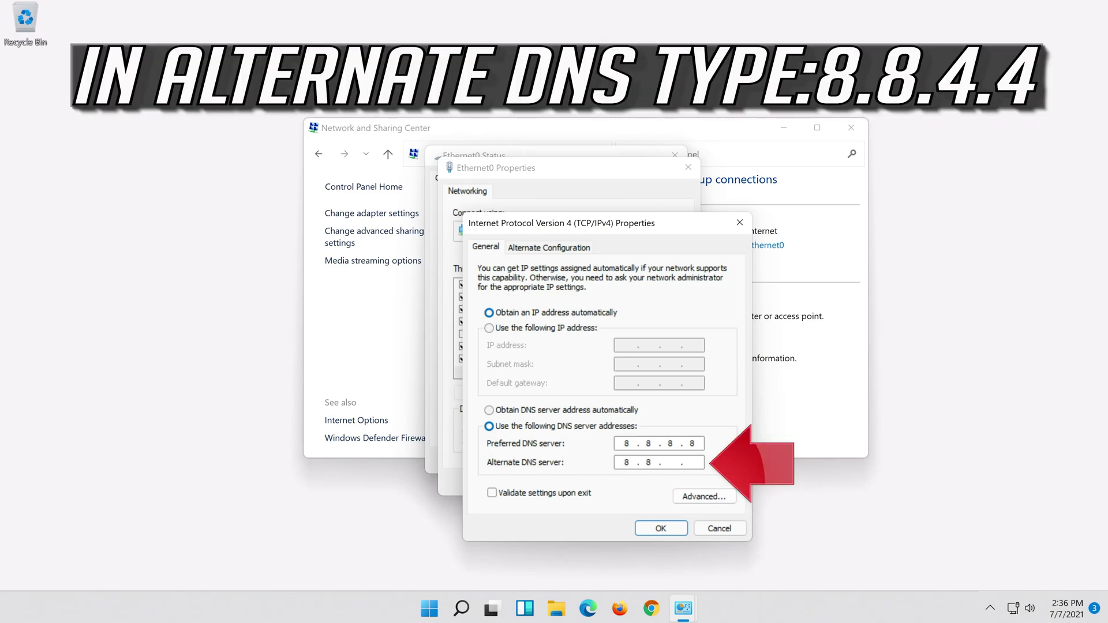
type("4.4")
left_click(661, 529)
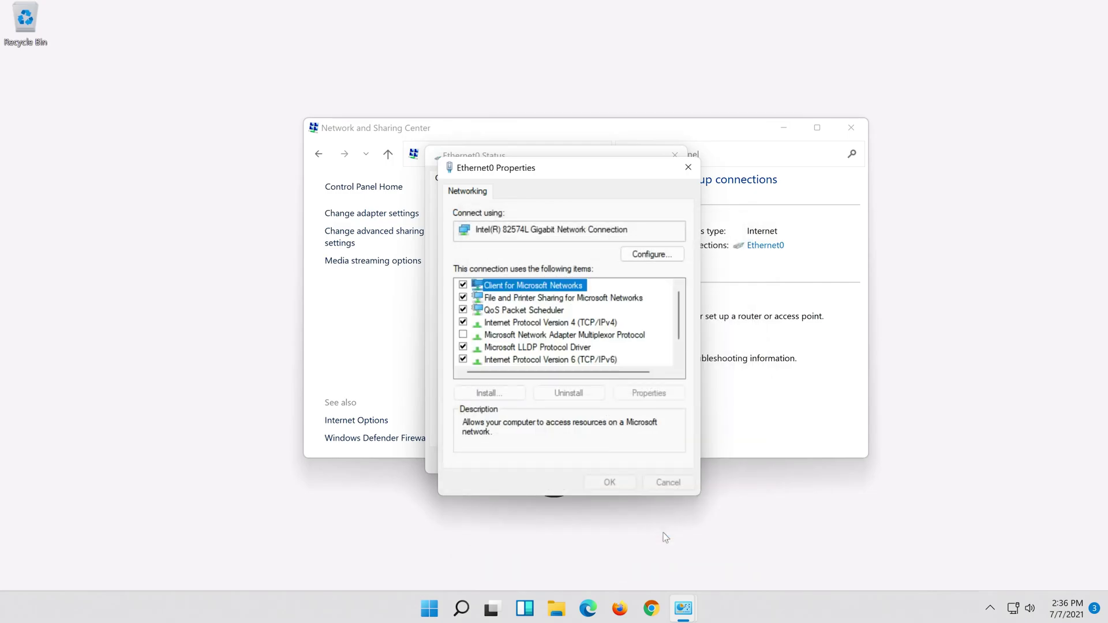
Step: Close Ethernet0 Properties, Ethernet0 Status and the Network and Sharing Center
left_click(612, 483)
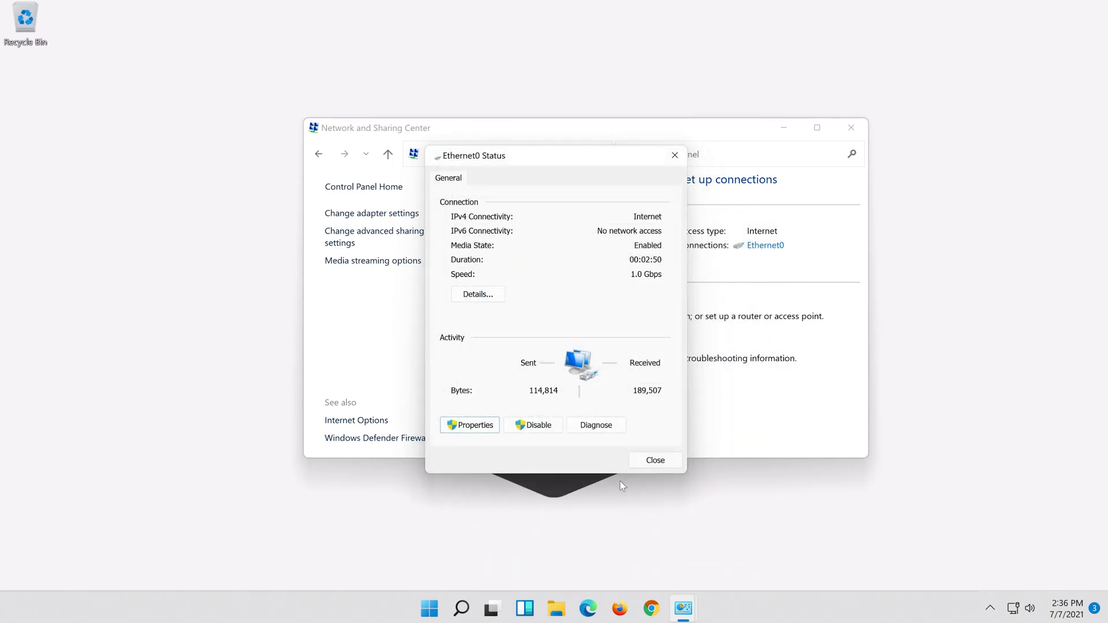
left_click(658, 461)
left_click(857, 129)
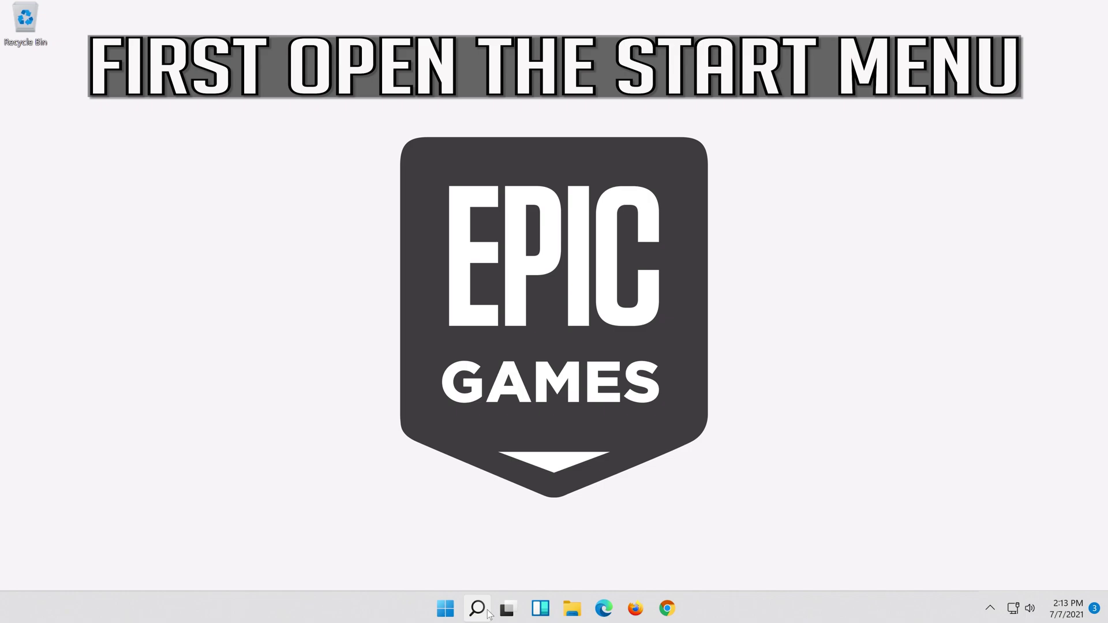
Step: Launch the Settings app by searching 'settings' and go to the Network & internet page
left_click(487, 612)
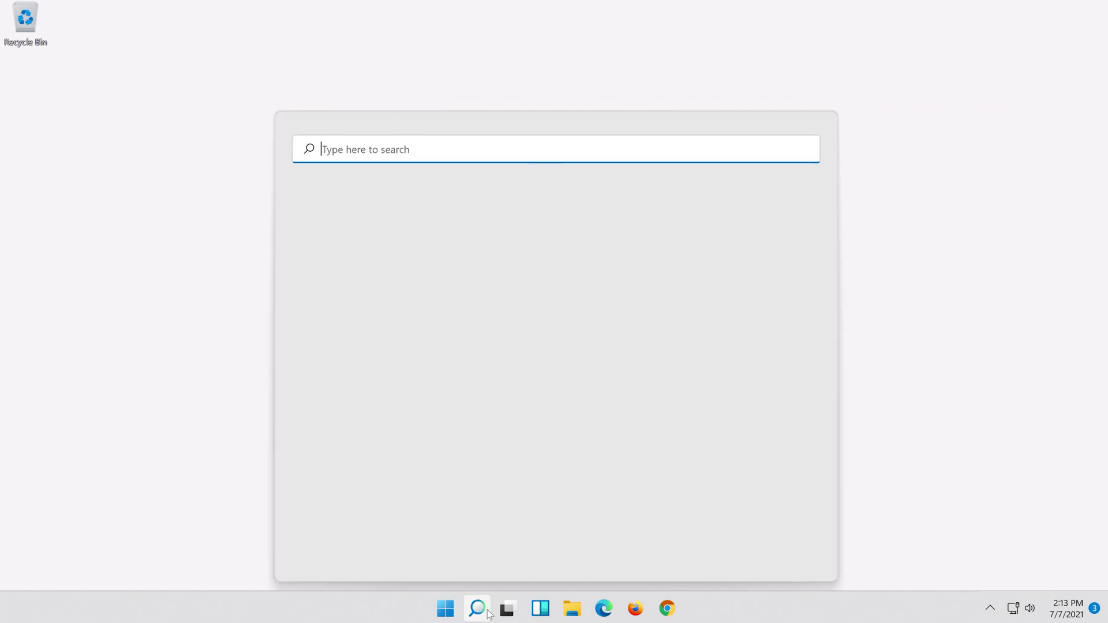
type("settings")
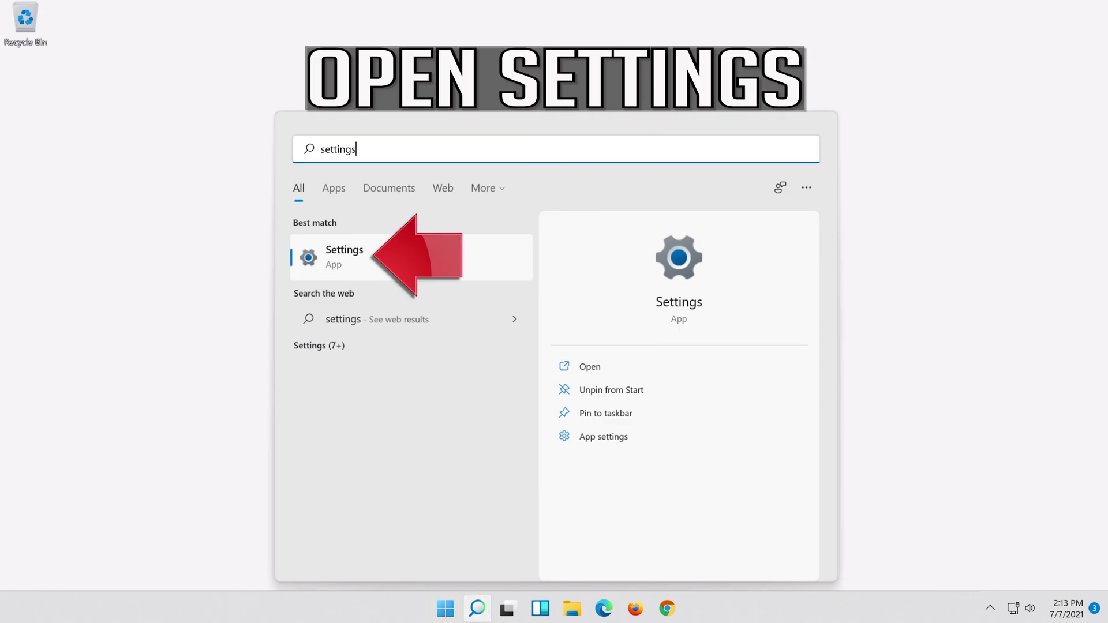
left_click(396, 263)
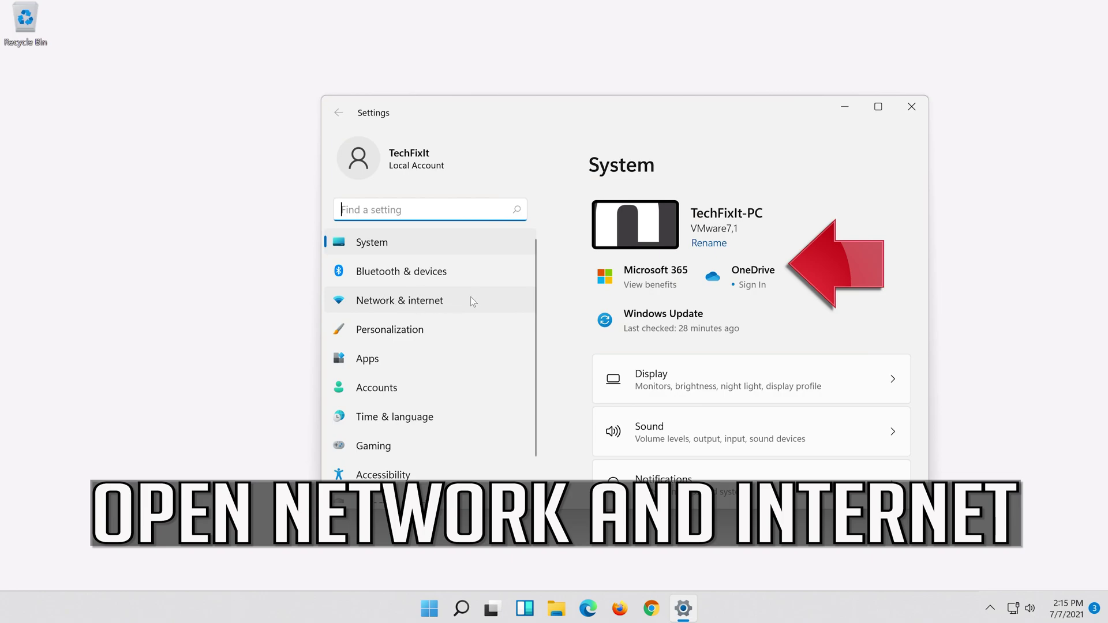
left_click(428, 304)
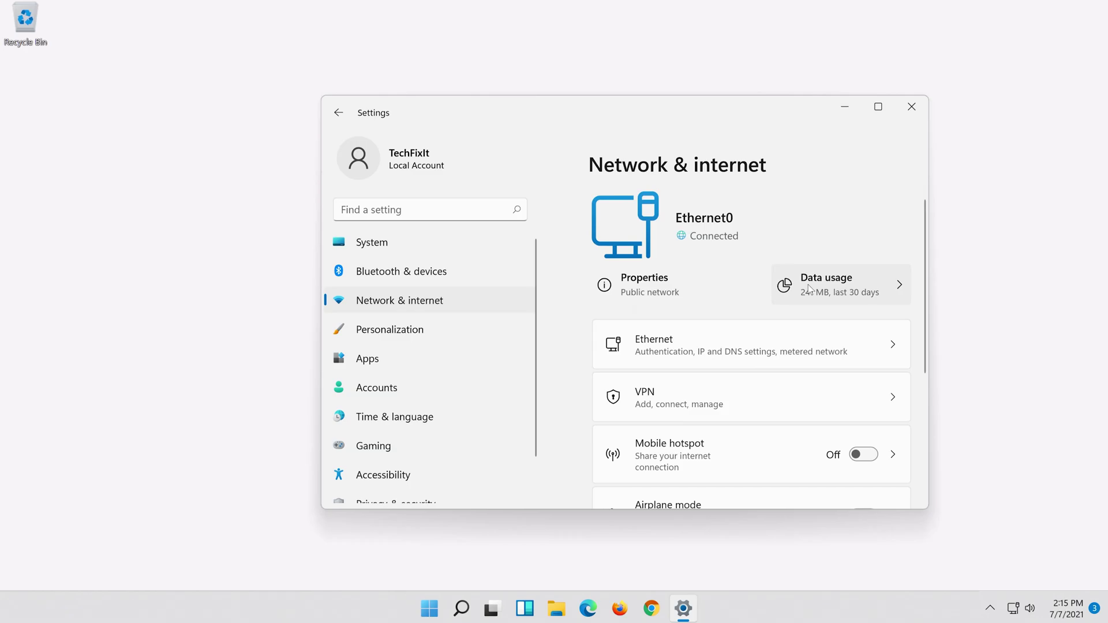
scroll(795, 290, "down", 5)
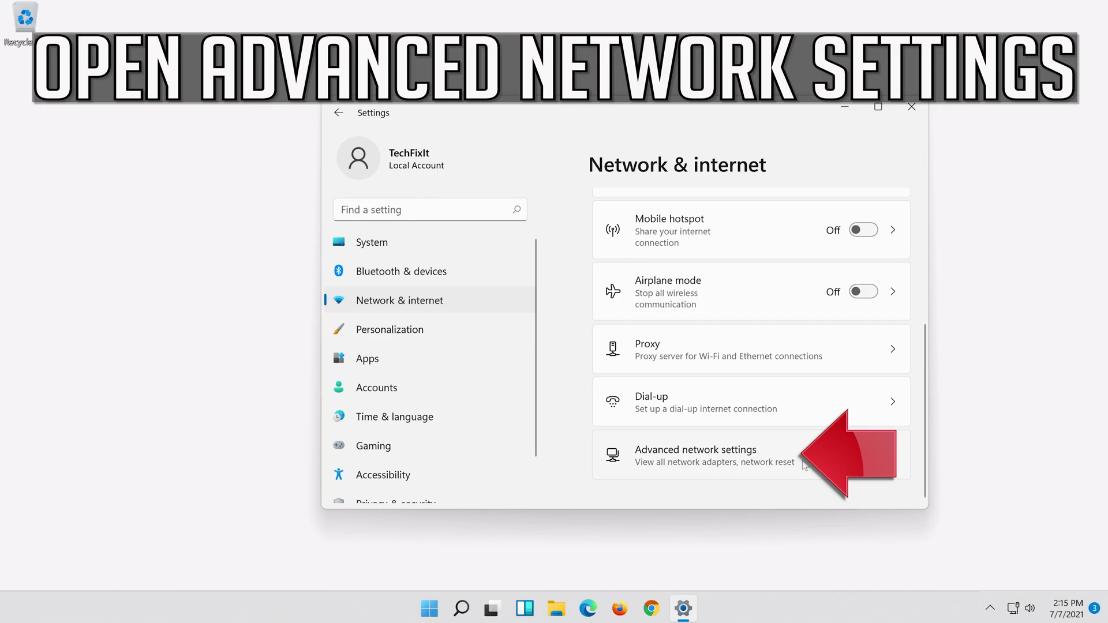
Step: Reset all network adapters from Advanced network settings and dismiss the 5-minute shutdown notice
left_click(681, 461)
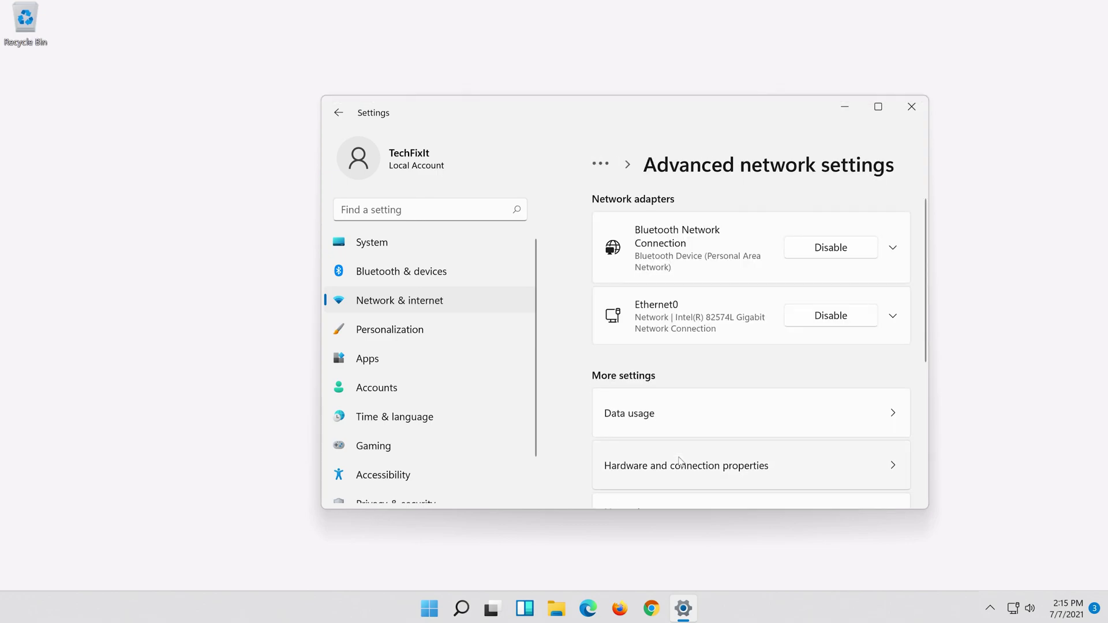
scroll(679, 460, "down", 4)
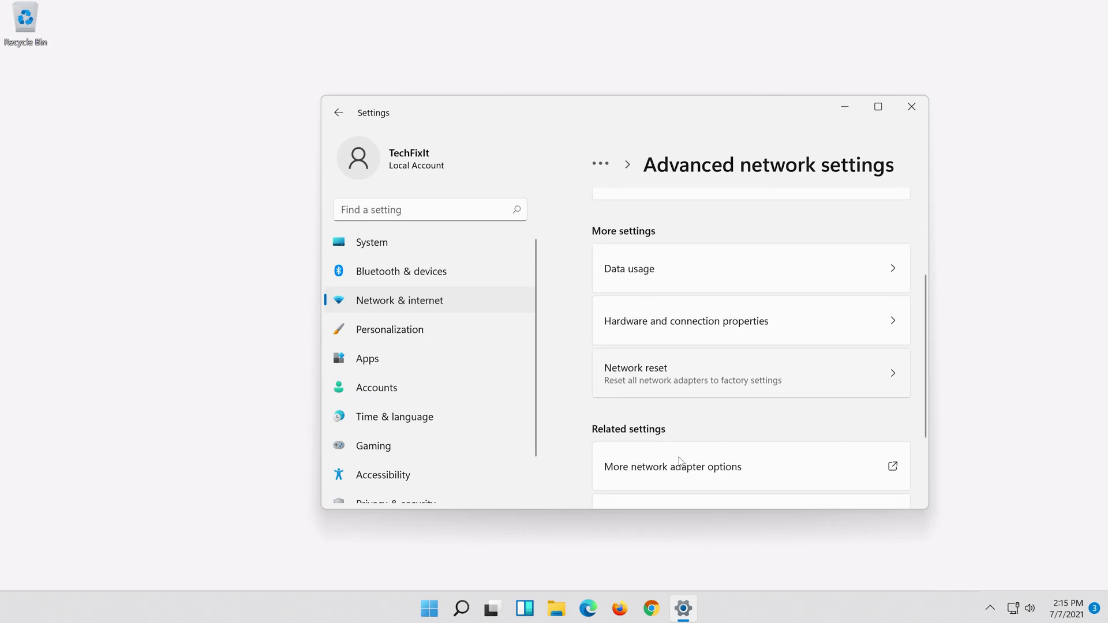
scroll(659, 341, "up", 1)
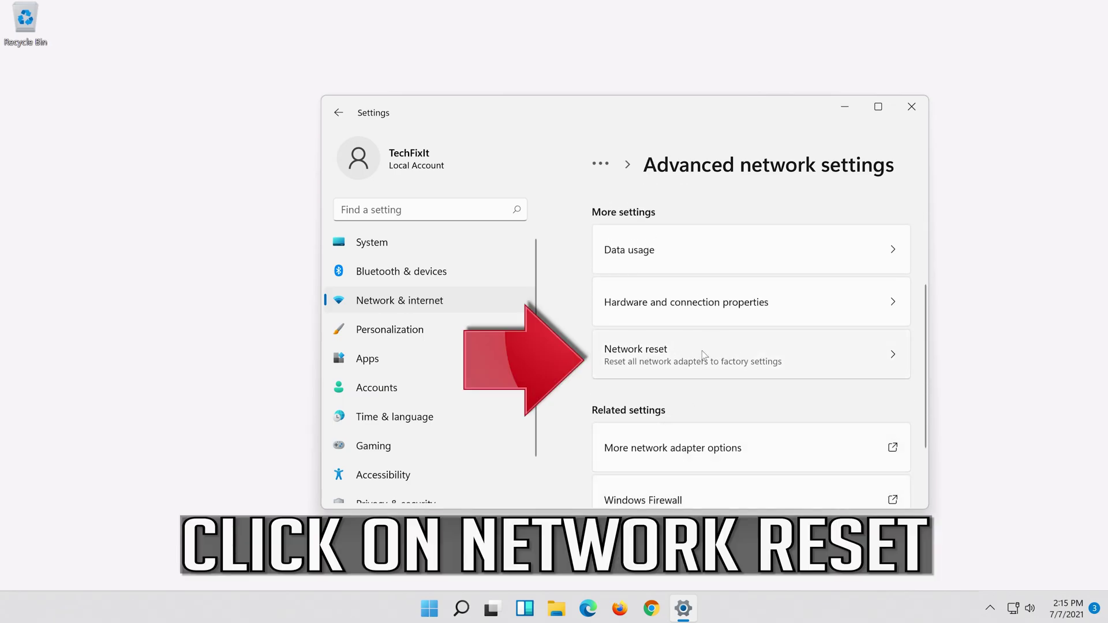
left_click(739, 356)
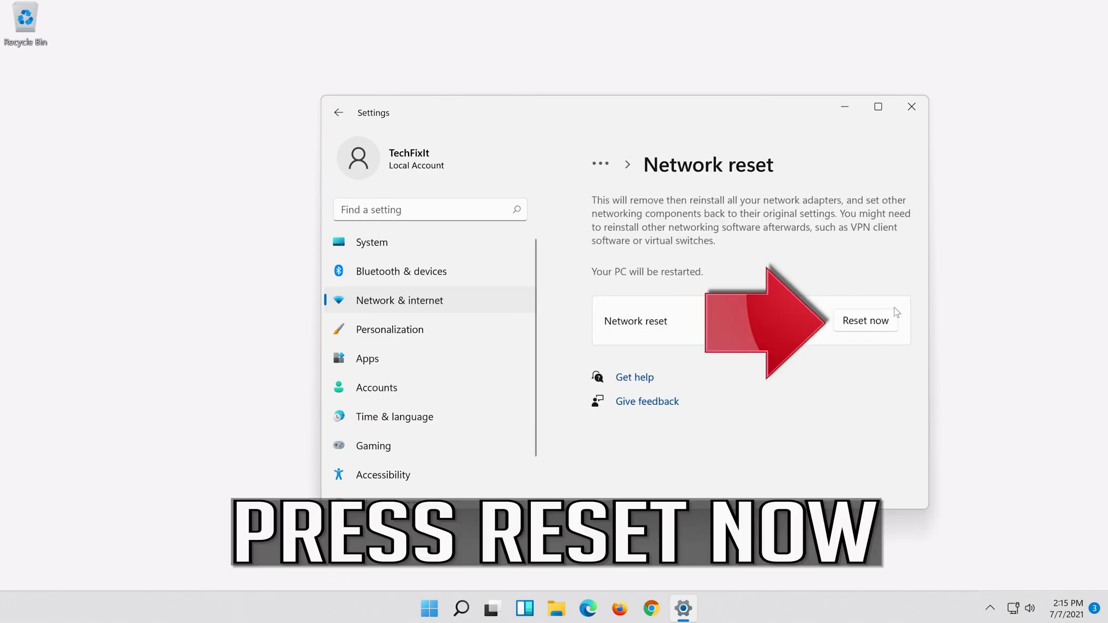
left_click(872, 319)
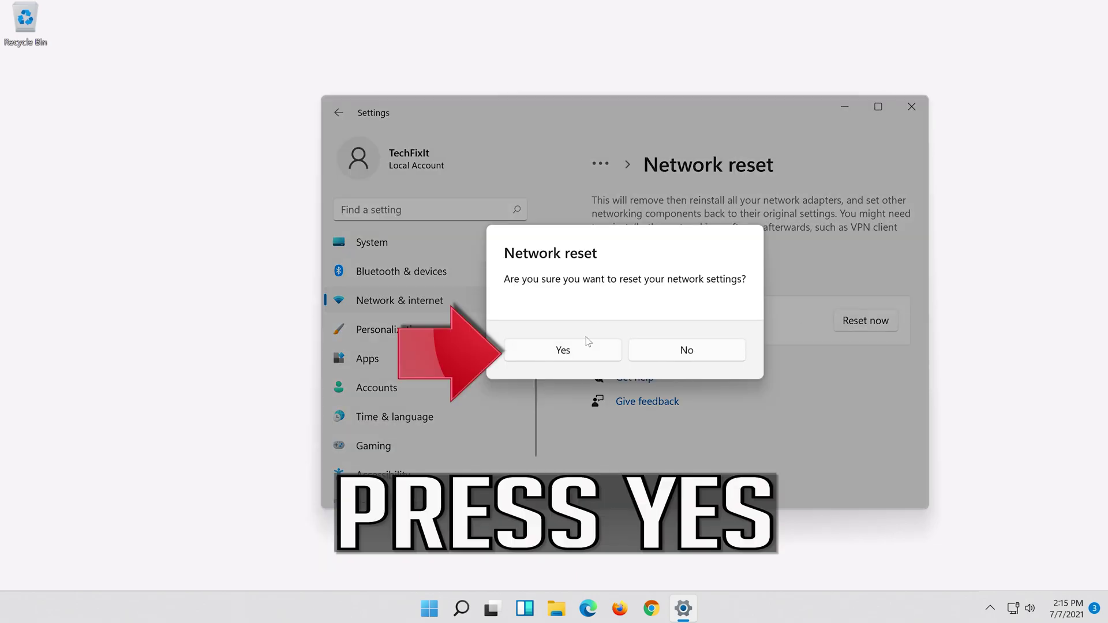
left_click(573, 353)
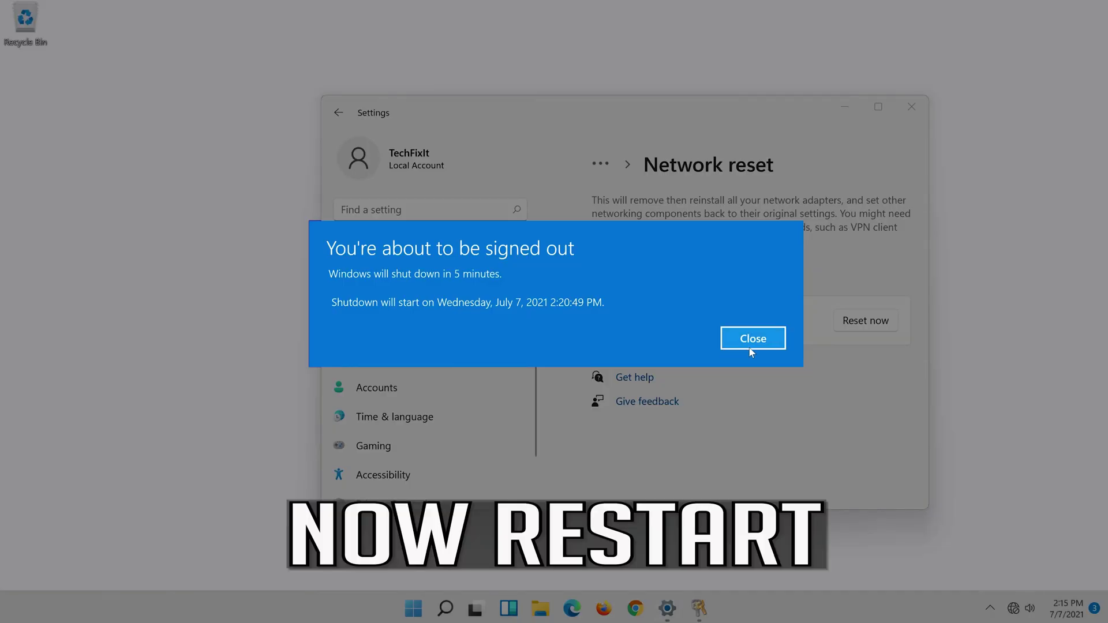
left_click(751, 341)
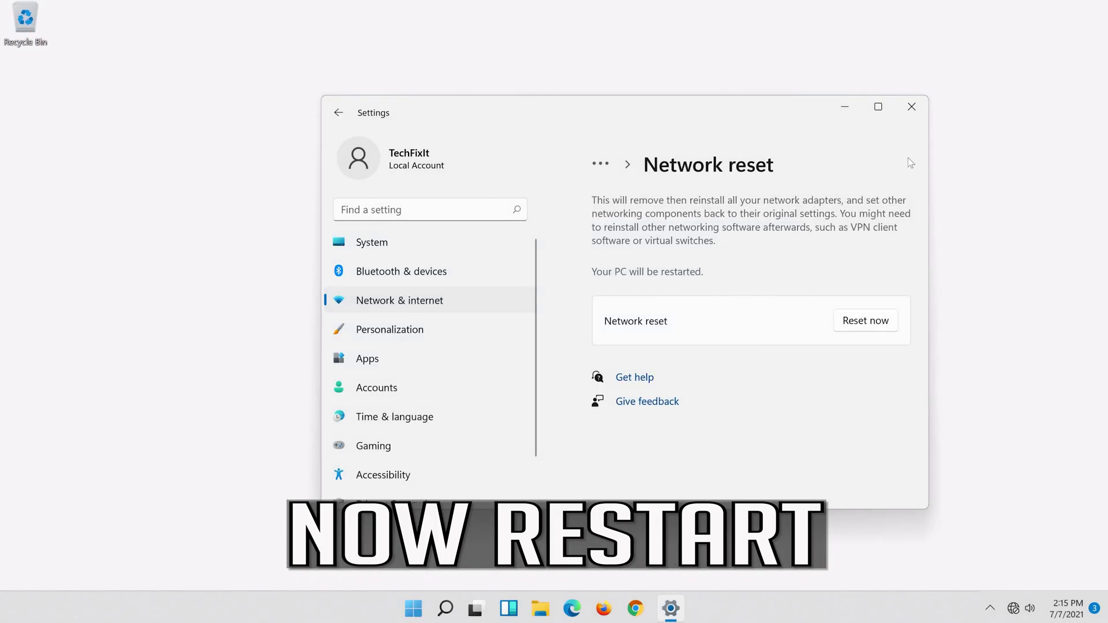
Step: Close the Settings window and restart Windows from the Start menu's Power options
left_click(910, 108)
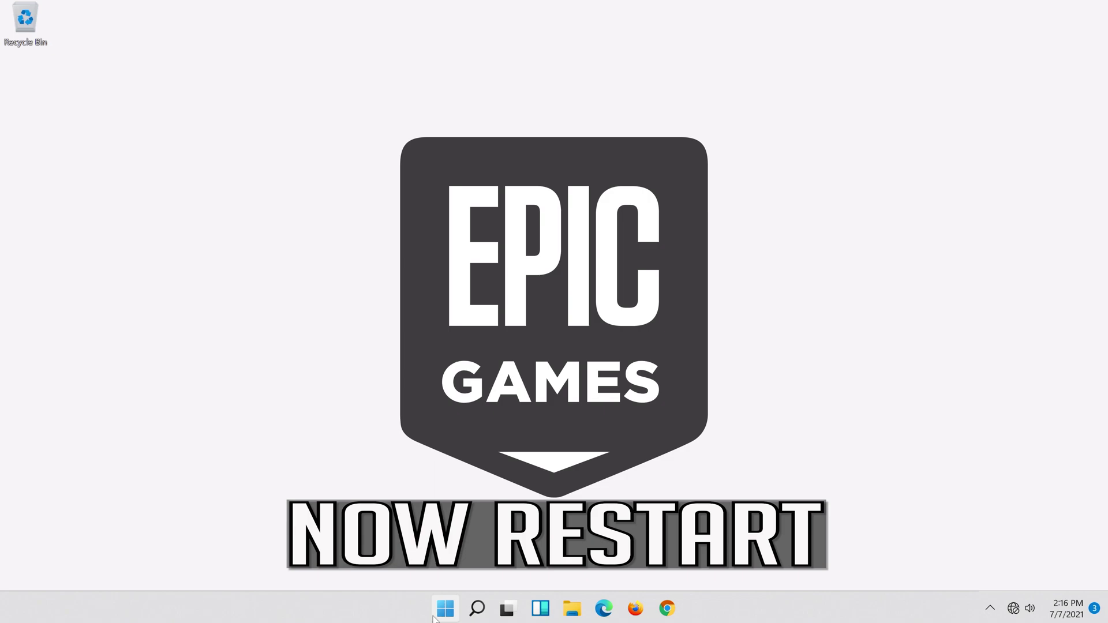
left_click(436, 615)
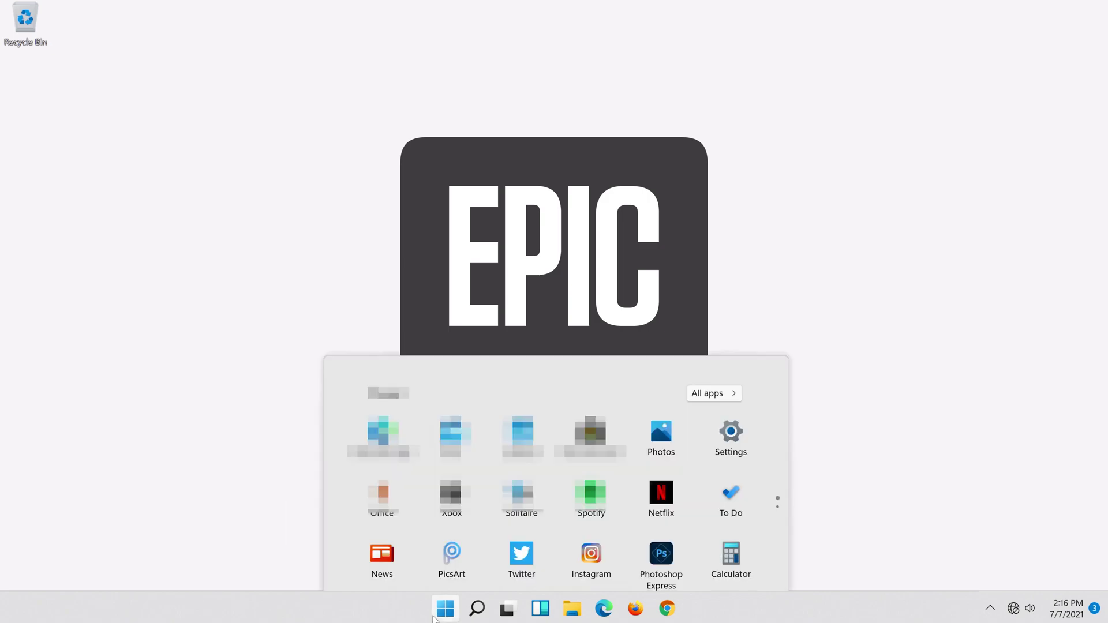
left_click(737, 558)
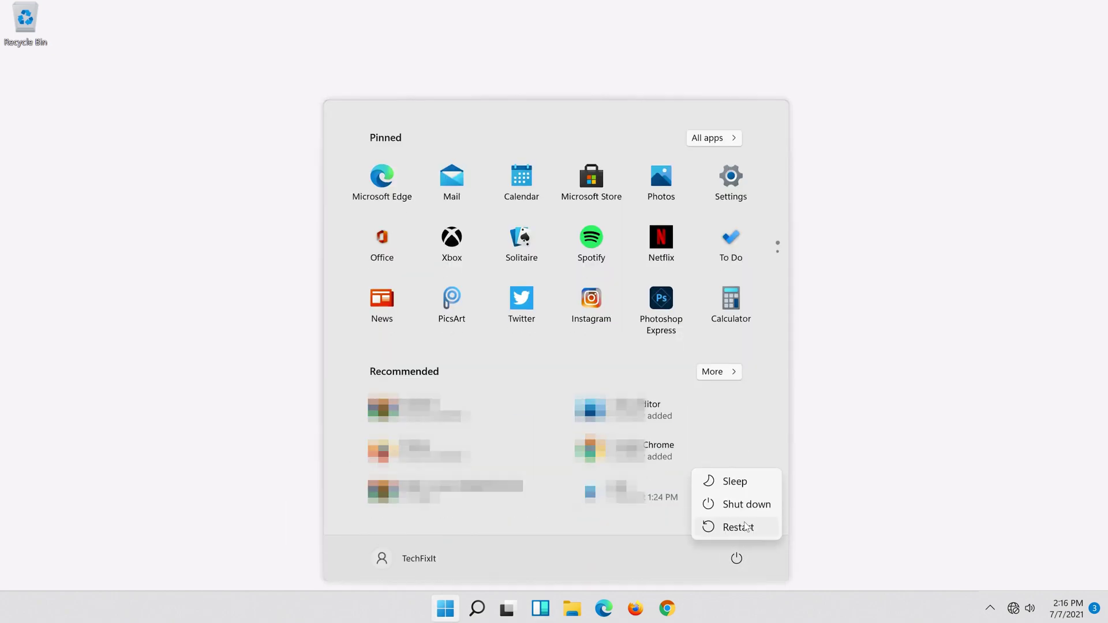
left_click(737, 526)
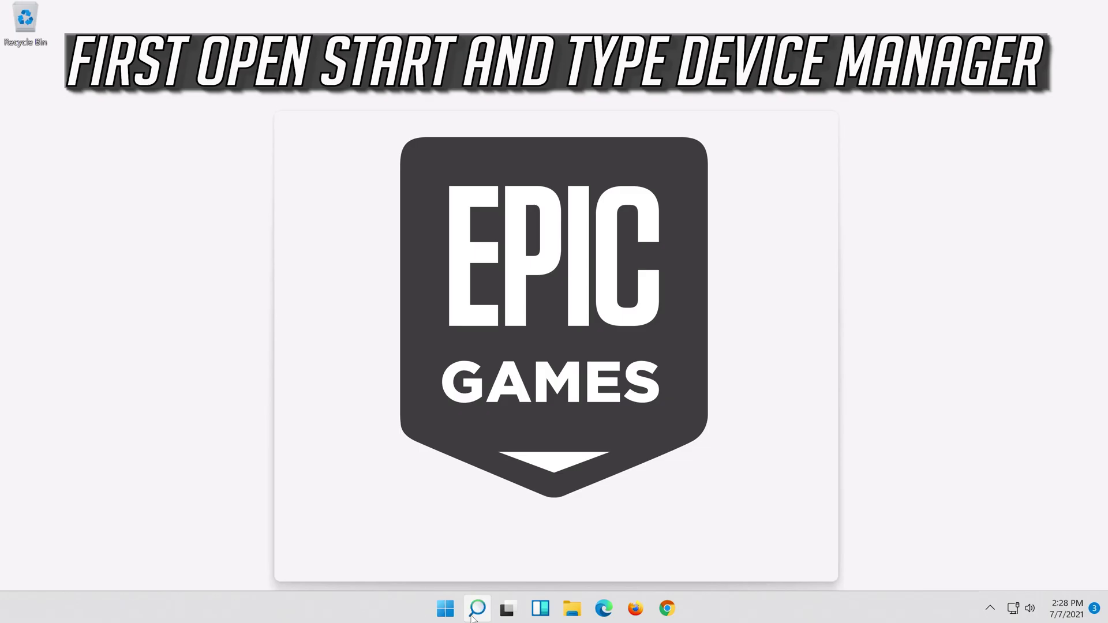
Step: Search the taskbar for 'device manager' and launch the Device Manager best match
left_click(473, 614)
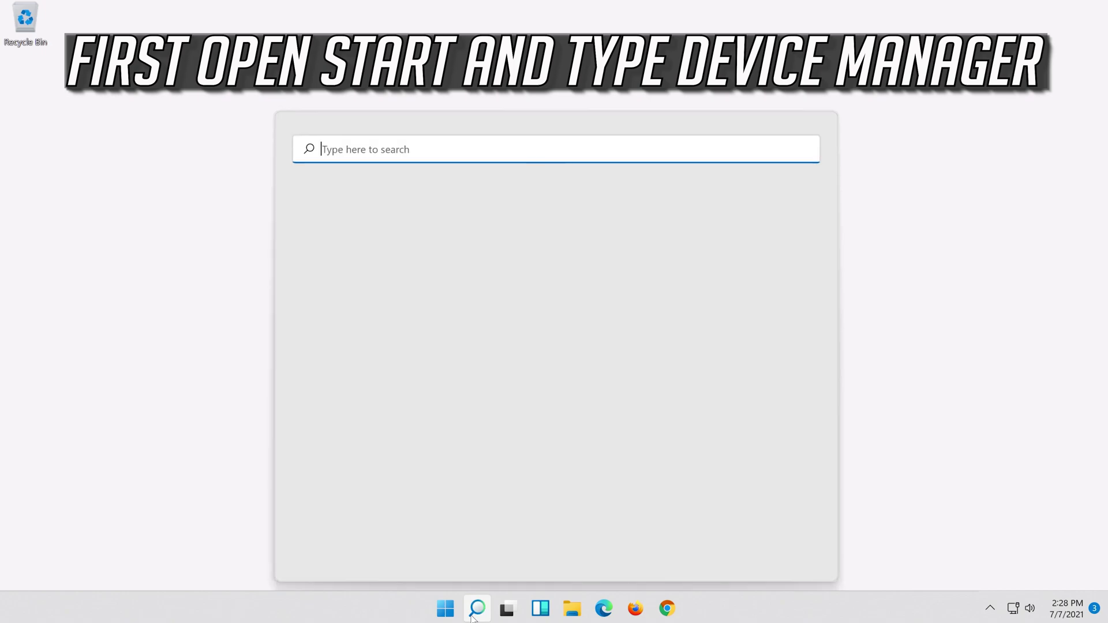
type("dev")
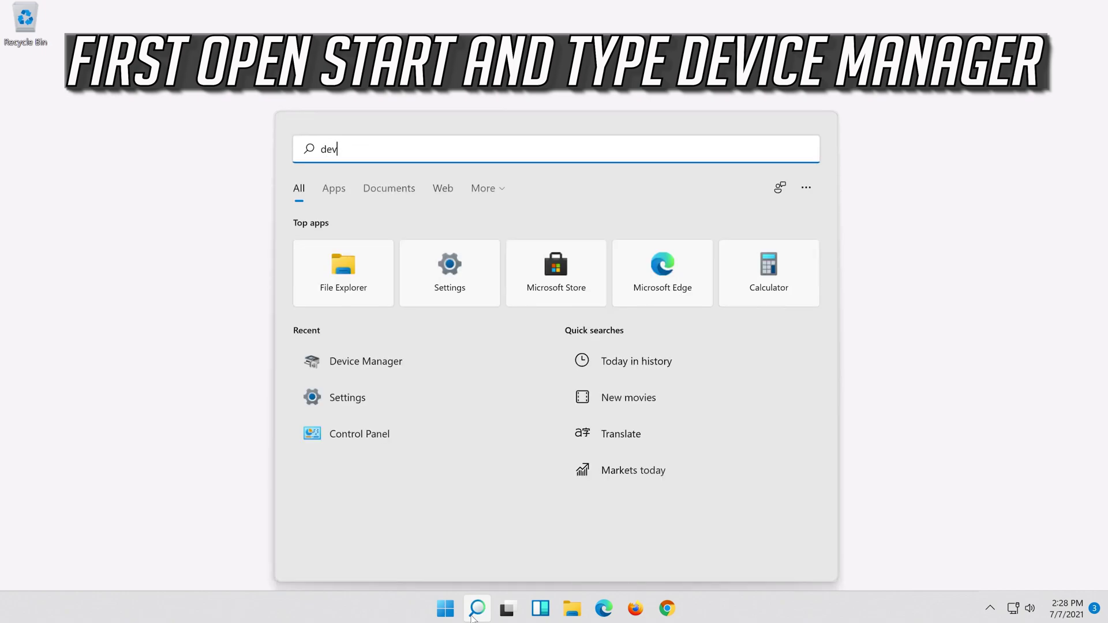
type("ice manager")
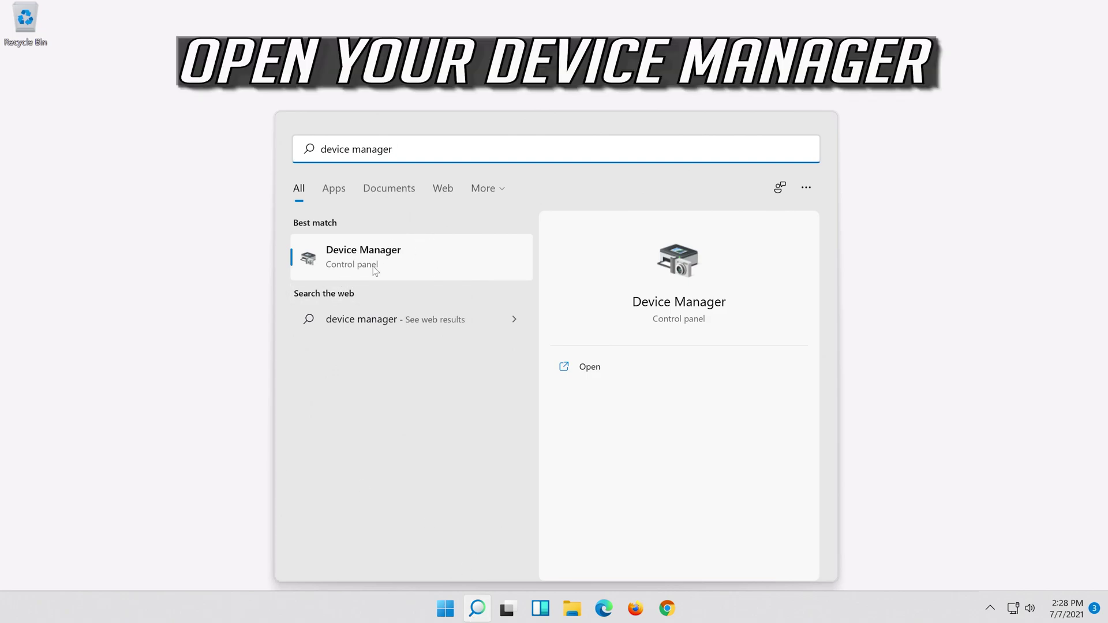
left_click(390, 262)
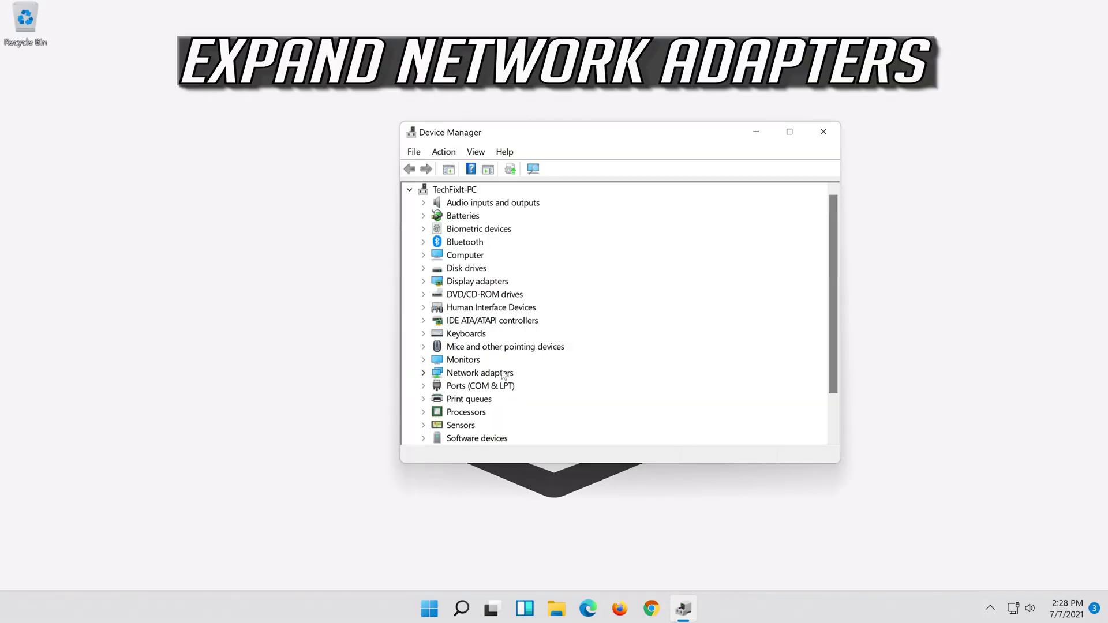
Step: Expand Network adapters and open Properties for the Intel(R) 82574L Gigabit Network Connection
left_click(423, 373)
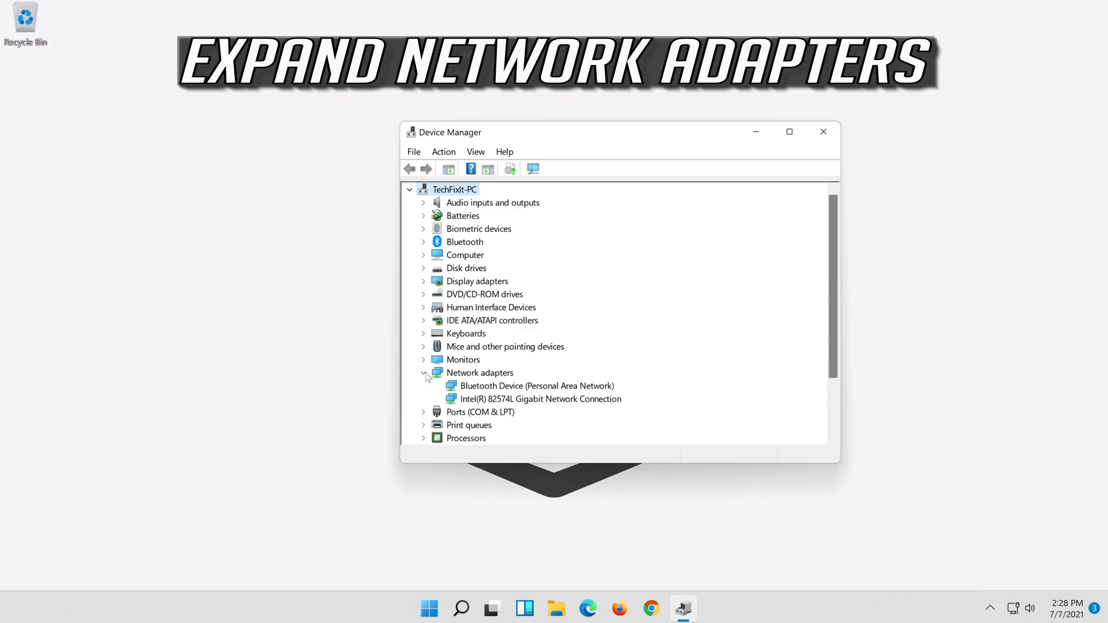
left_click(494, 402)
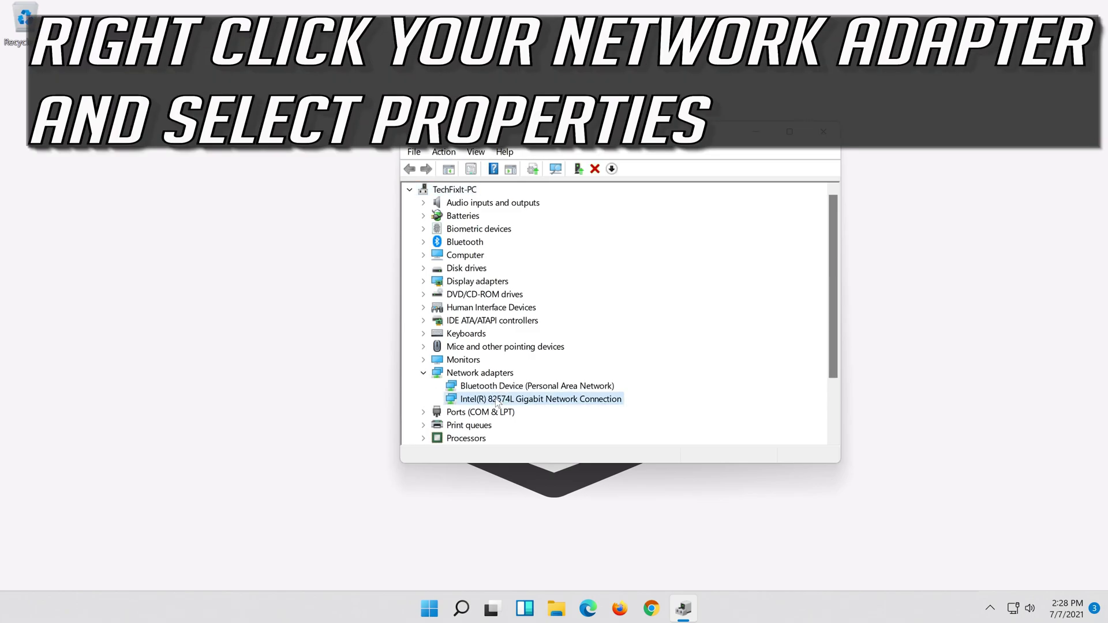
right_click(545, 402)
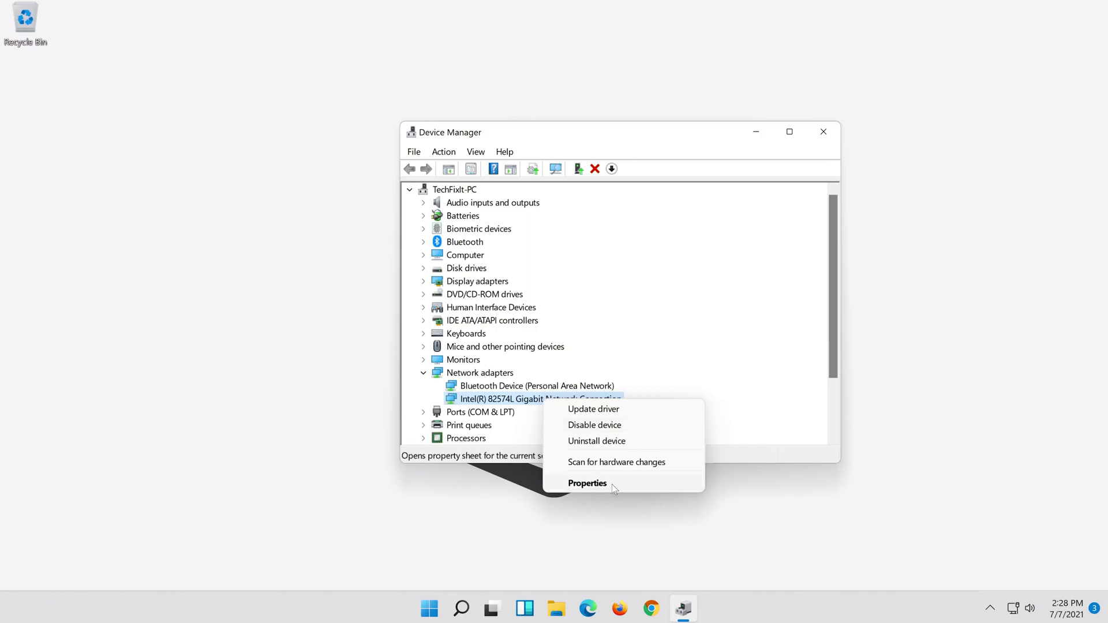
left_click(612, 483)
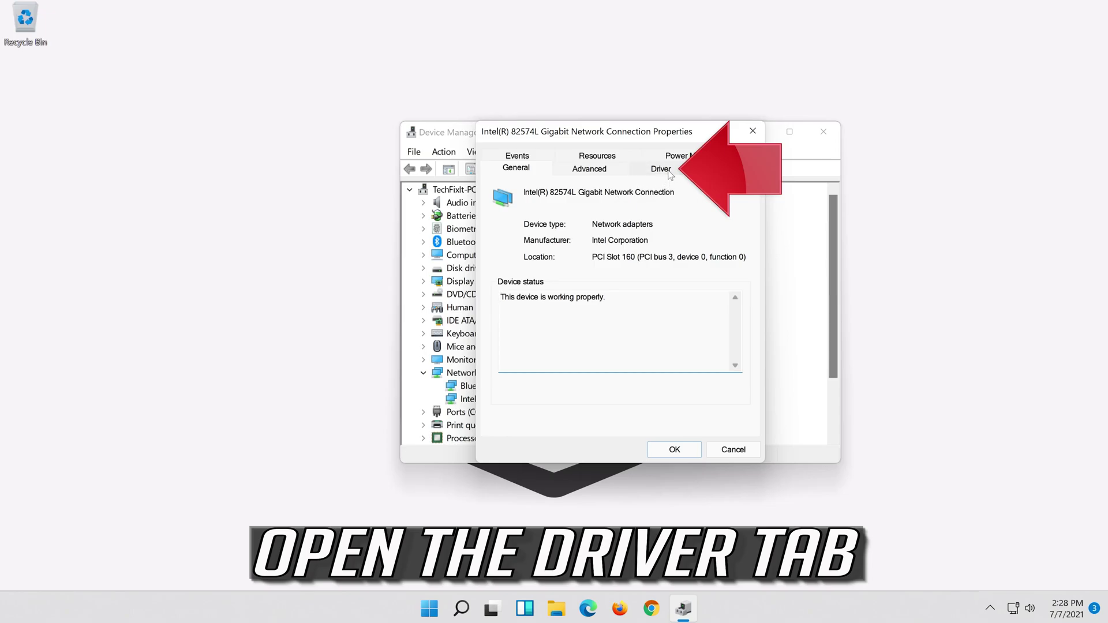
Step: Uninstall the Intel(R) 82574L adapter from its Driver tab and confirm the removal
left_click(661, 169)
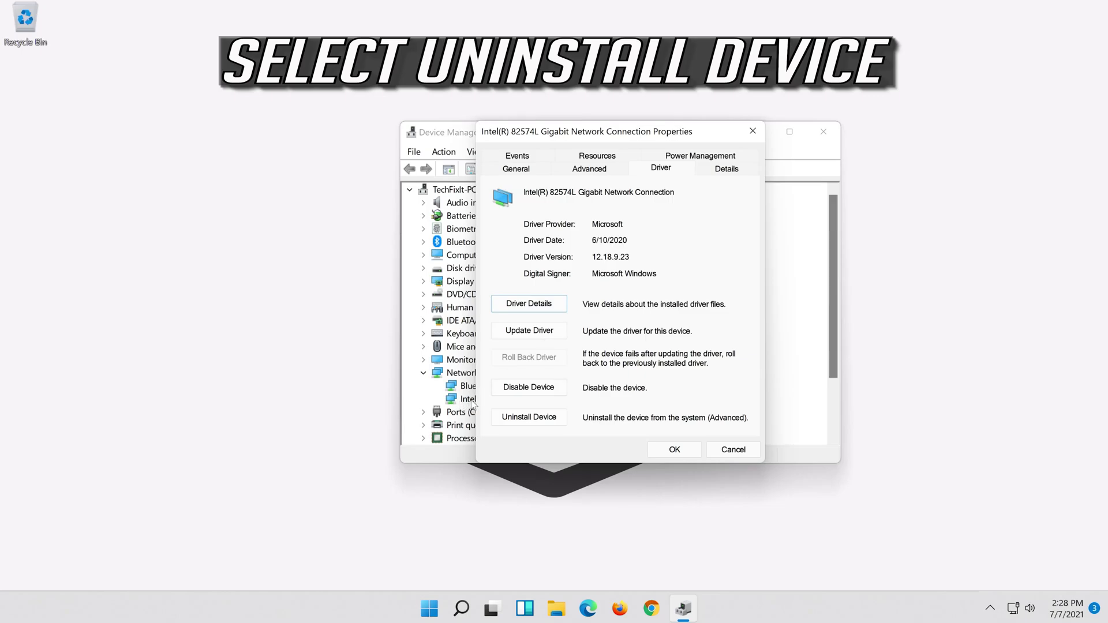
left_click(538, 420)
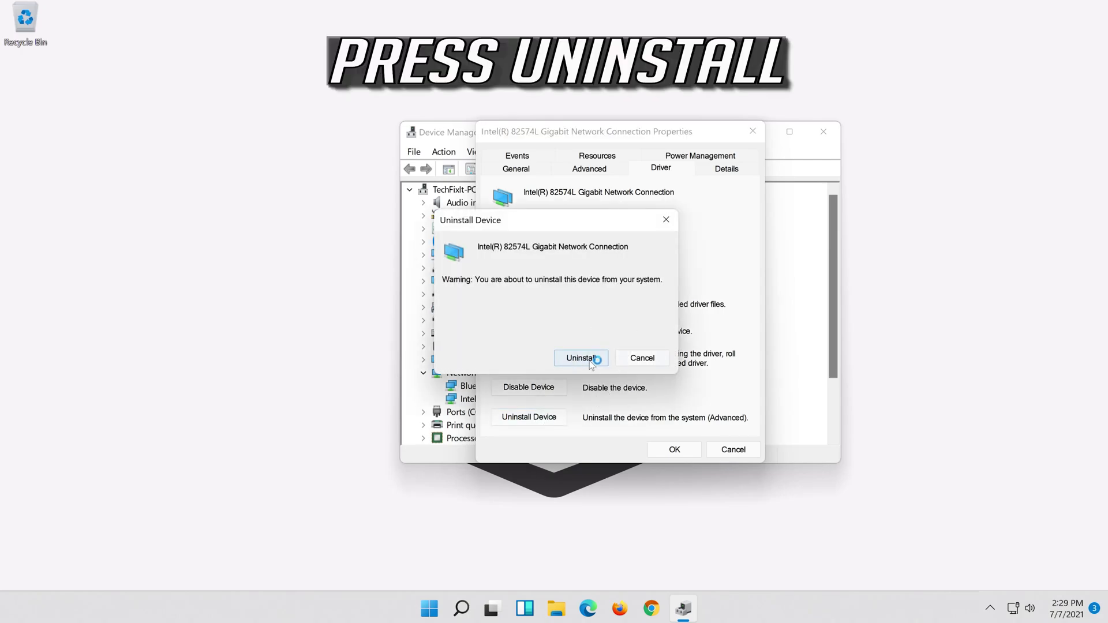
left_click(589, 362)
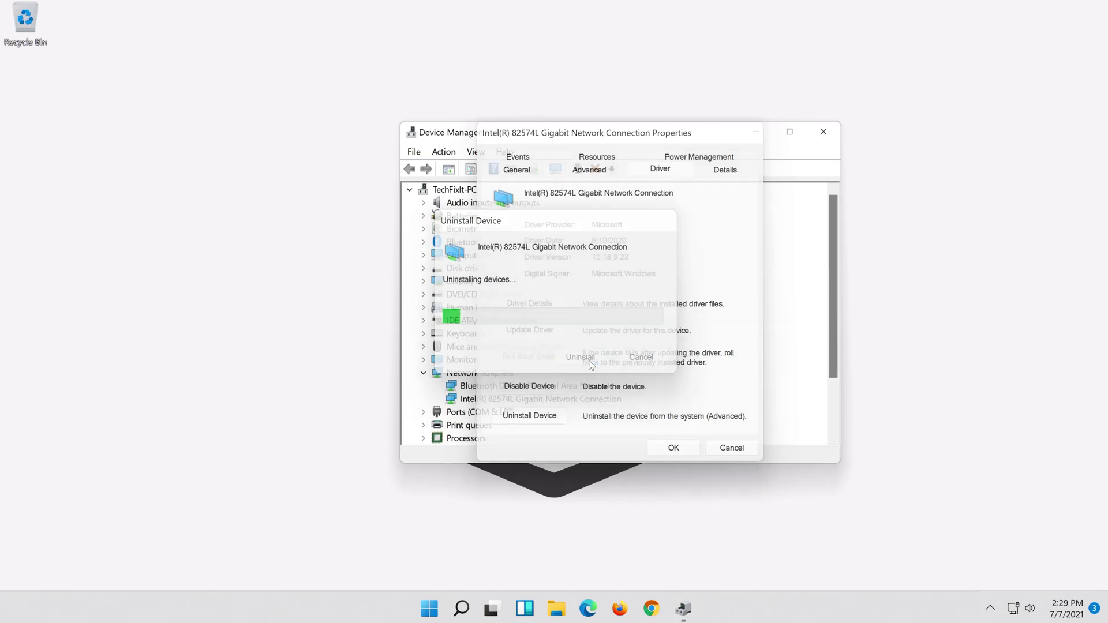